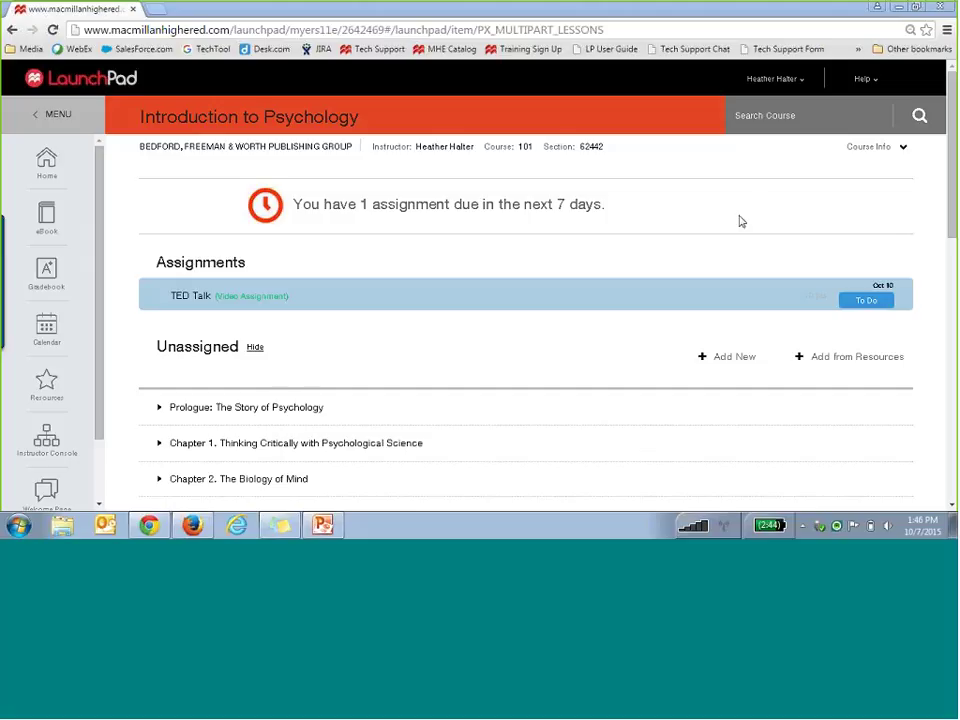
# Step: Create a new Video Assignment in the Introduction to Psychology course
pyautogui.click(729, 362)
pyautogui.click(377, 194)
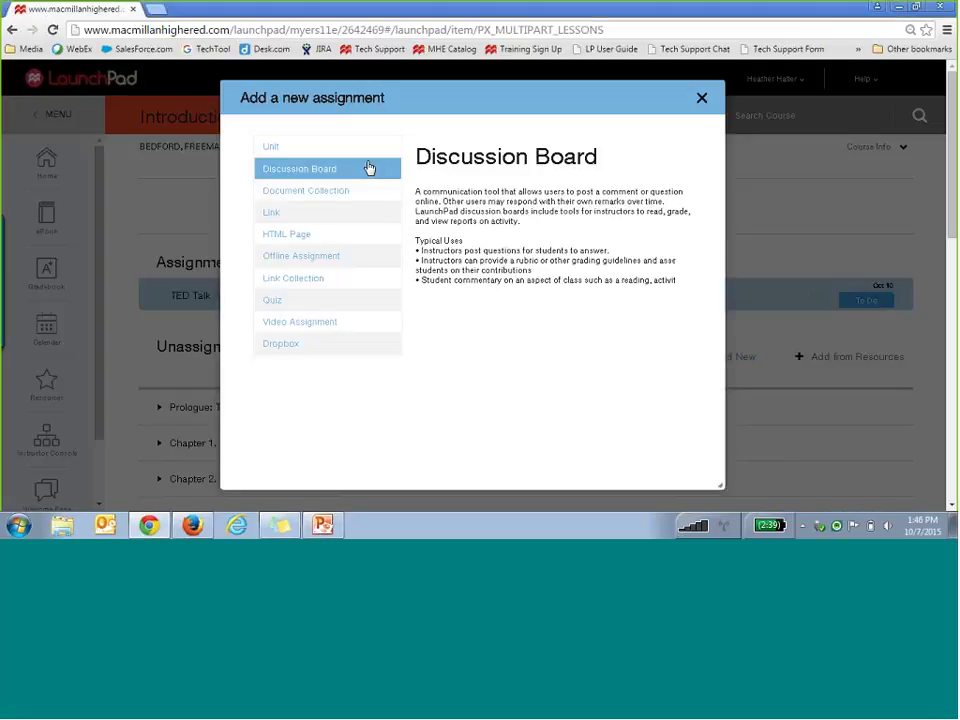
pyautogui.click(285, 327)
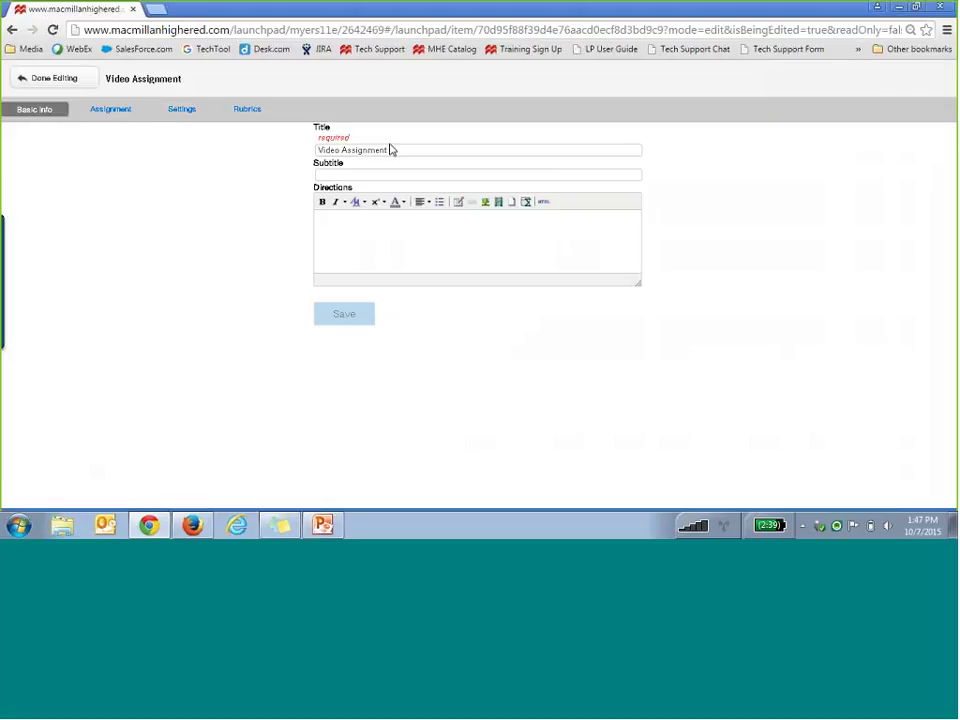
# Step: Title the assignment "Video for Class", enter "Directions" as its directions text, and save it
pyautogui.moveTo(391, 149); pyautogui.dragTo(254, 127)
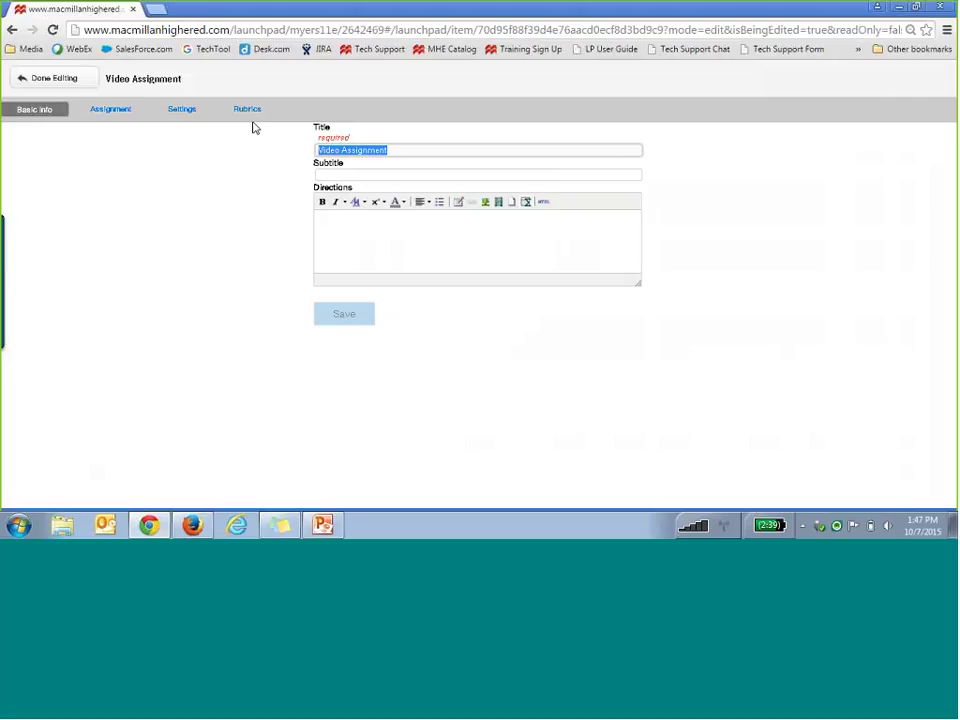
pyautogui.write('Video ')
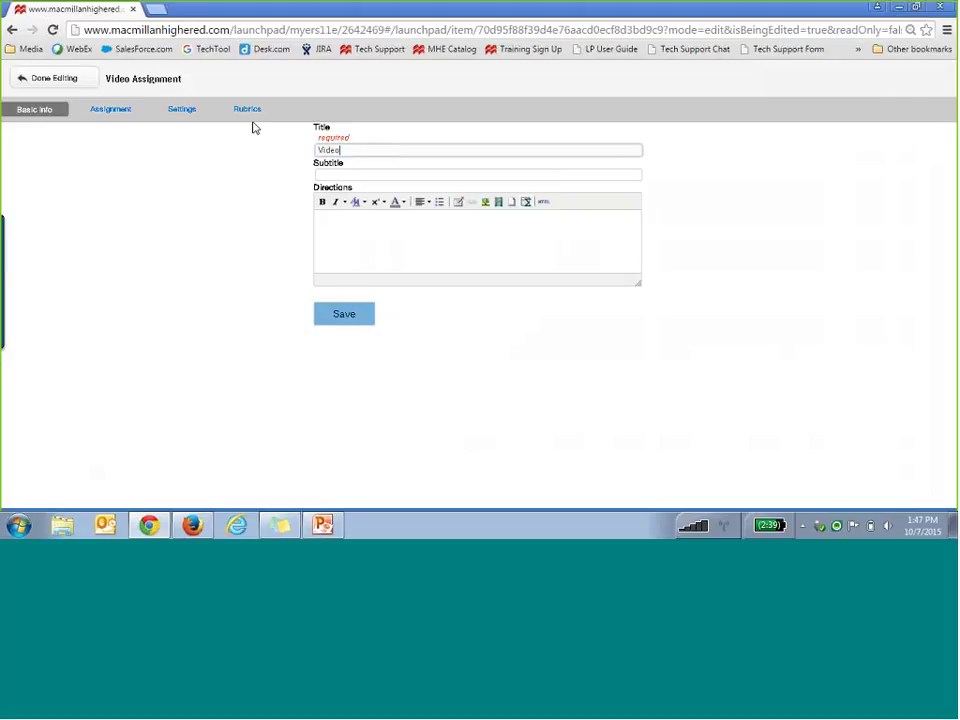
pyautogui.write('for Class')
pyautogui.click(368, 215)
pyautogui.write('Di')
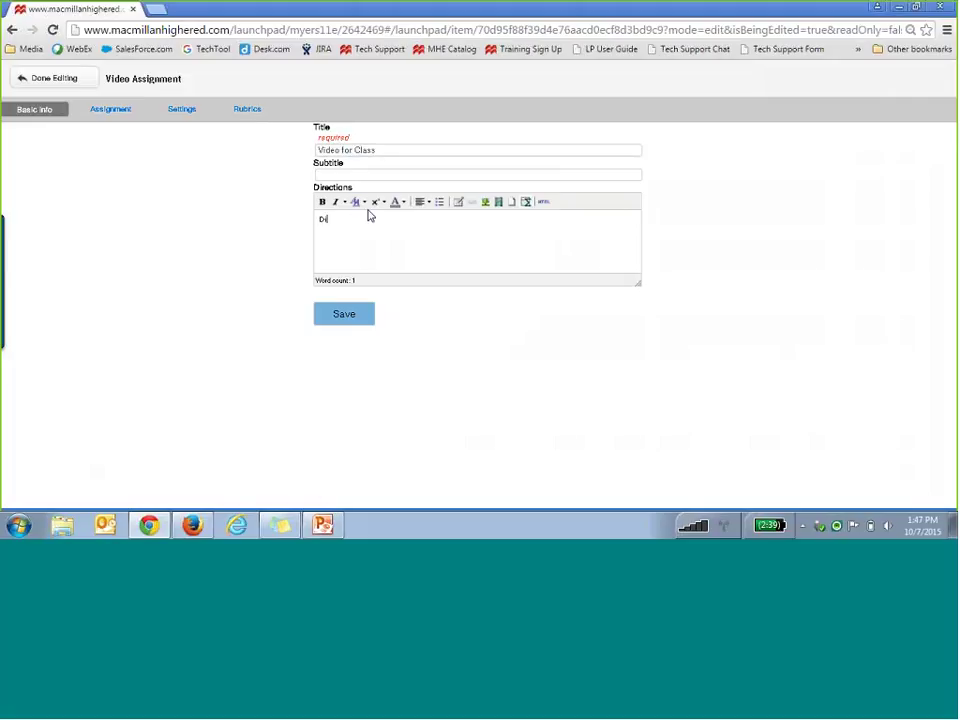
pyautogui.write('rections')
pyautogui.click(344, 313)
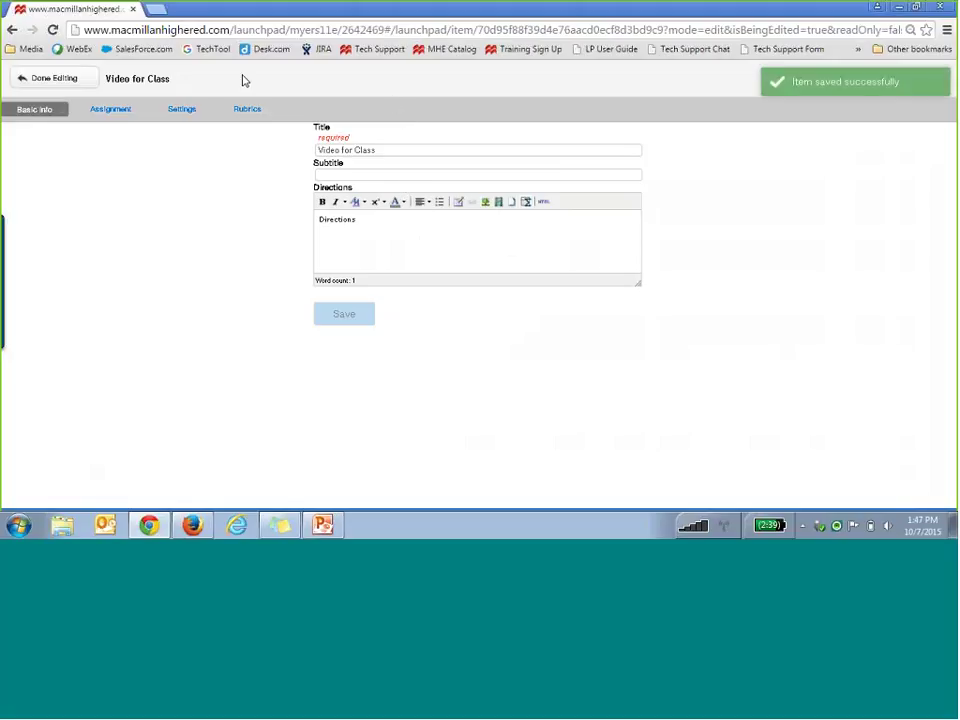
# Step: Assign the video with due date 10/10/2015, 10 points and the Video Assignment gradebook category
pyautogui.click(109, 112)
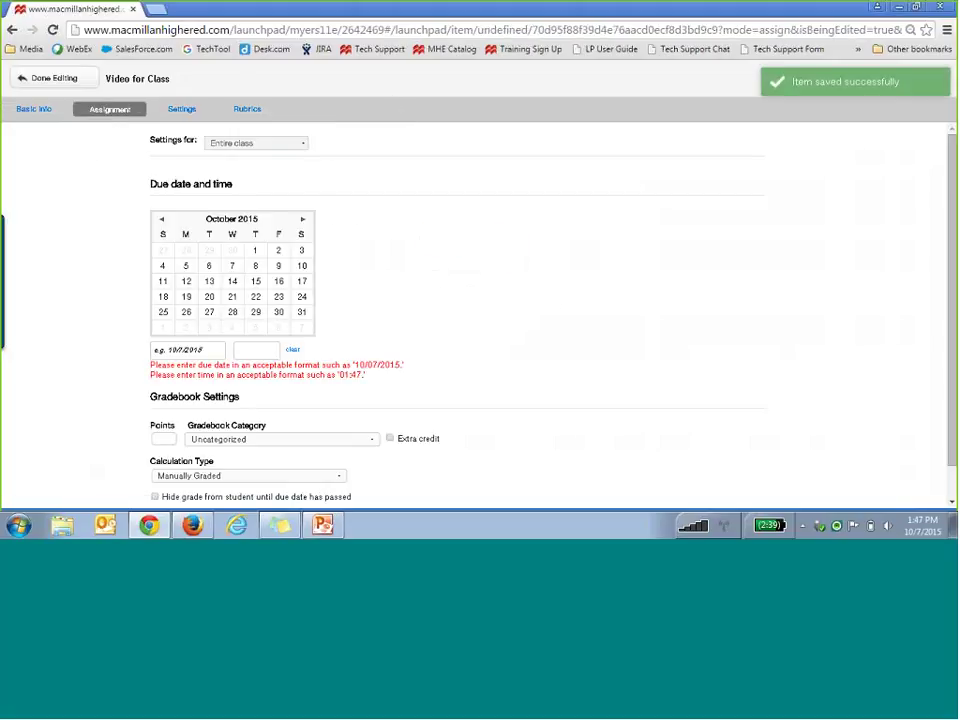
pyautogui.click(302, 266)
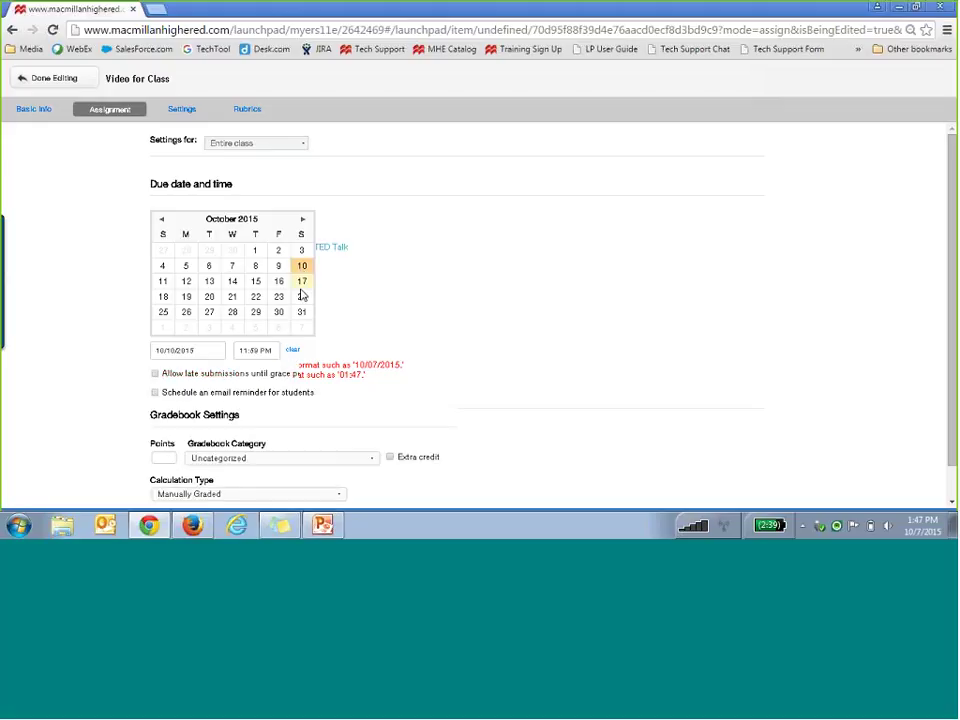
pyautogui.scroll(-1, 301, 294)
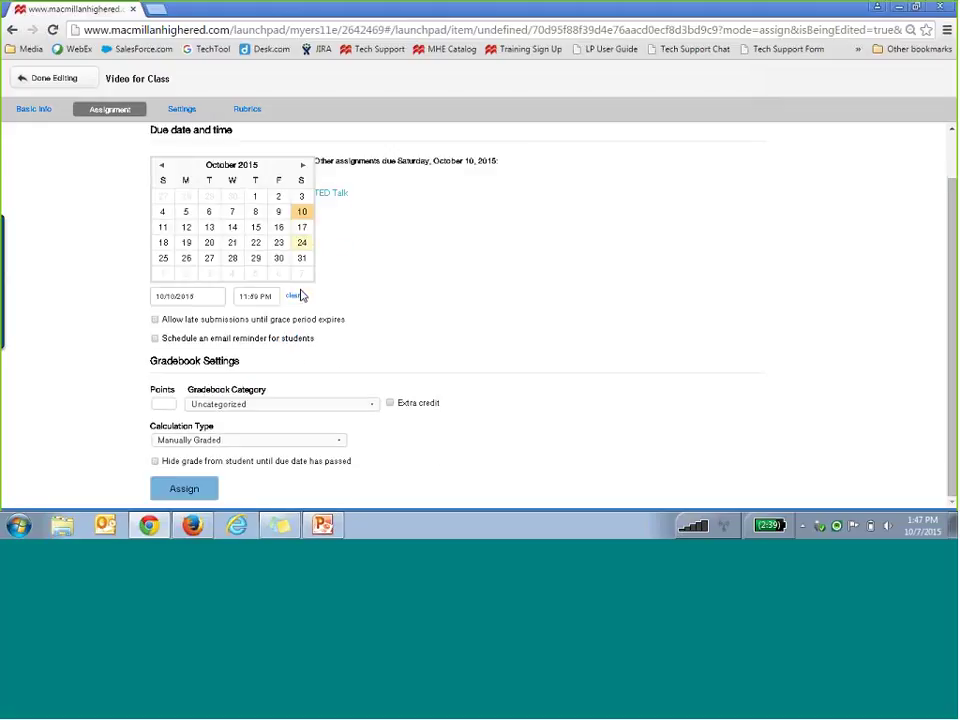
pyautogui.click(166, 404)
pyautogui.write('10')
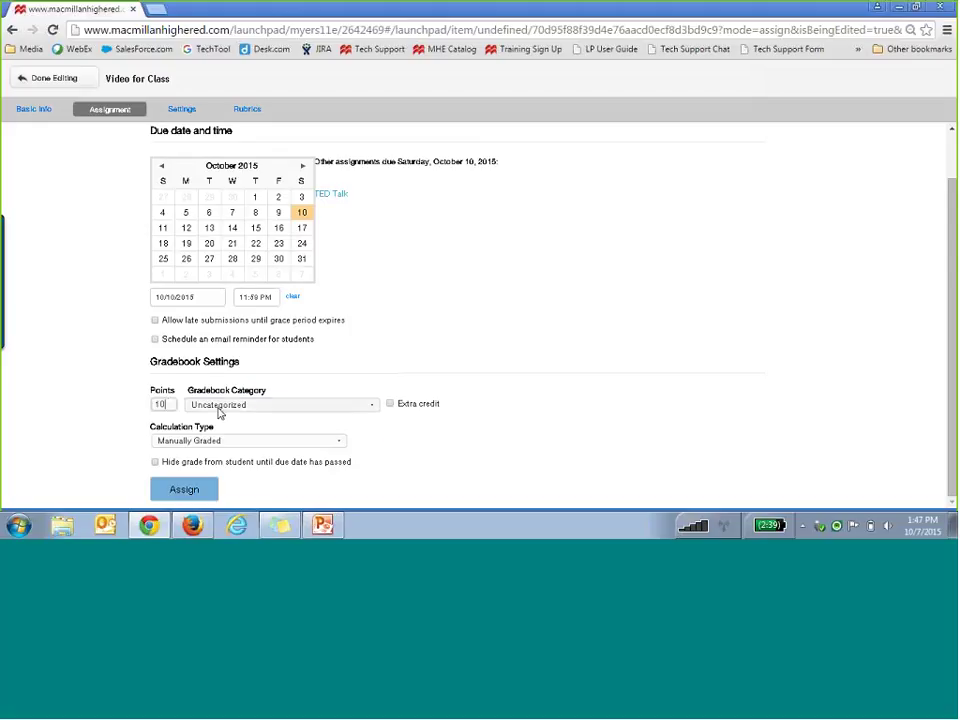
pyautogui.click(246, 411)
pyautogui.click(211, 444)
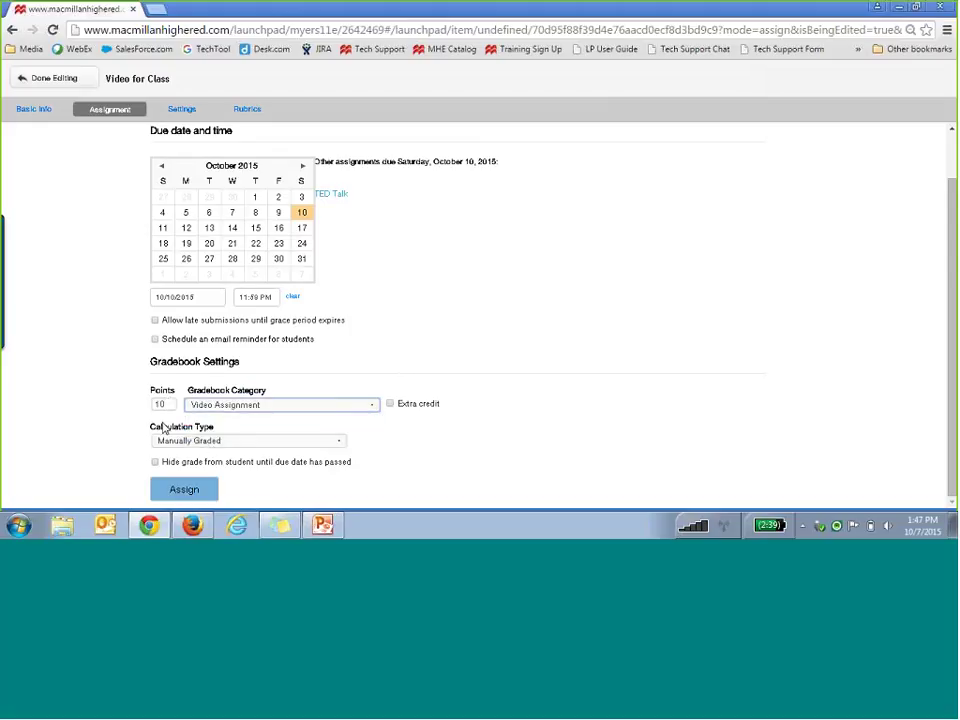
pyautogui.click(191, 491)
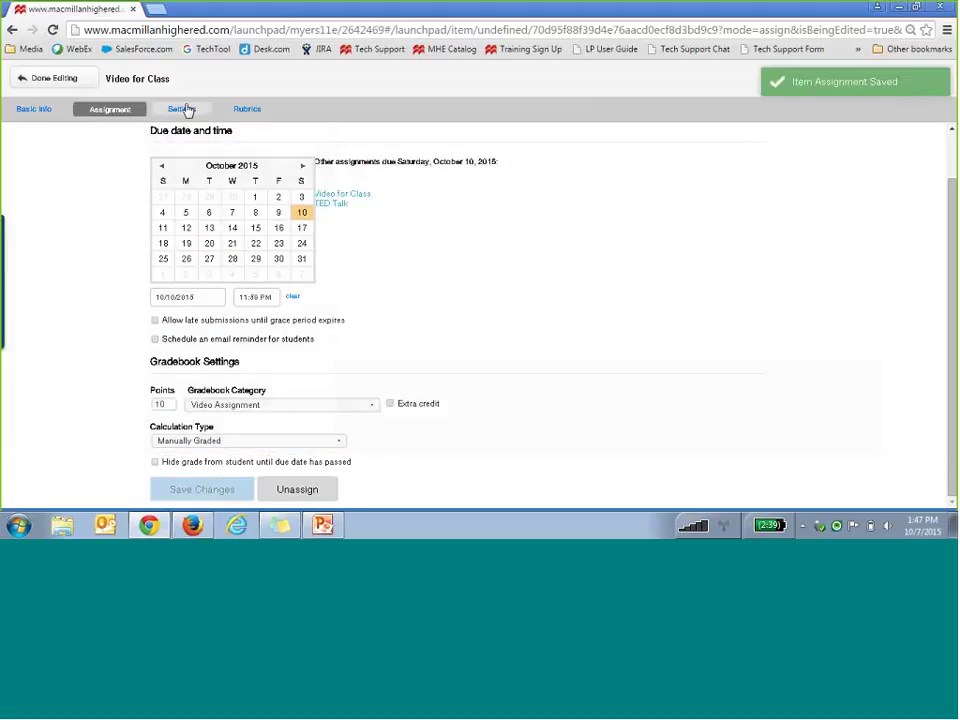
# Step: Set the assignment type to Shared in the assignment's settings, so students submit to instructor and peers
pyautogui.click(184, 109)
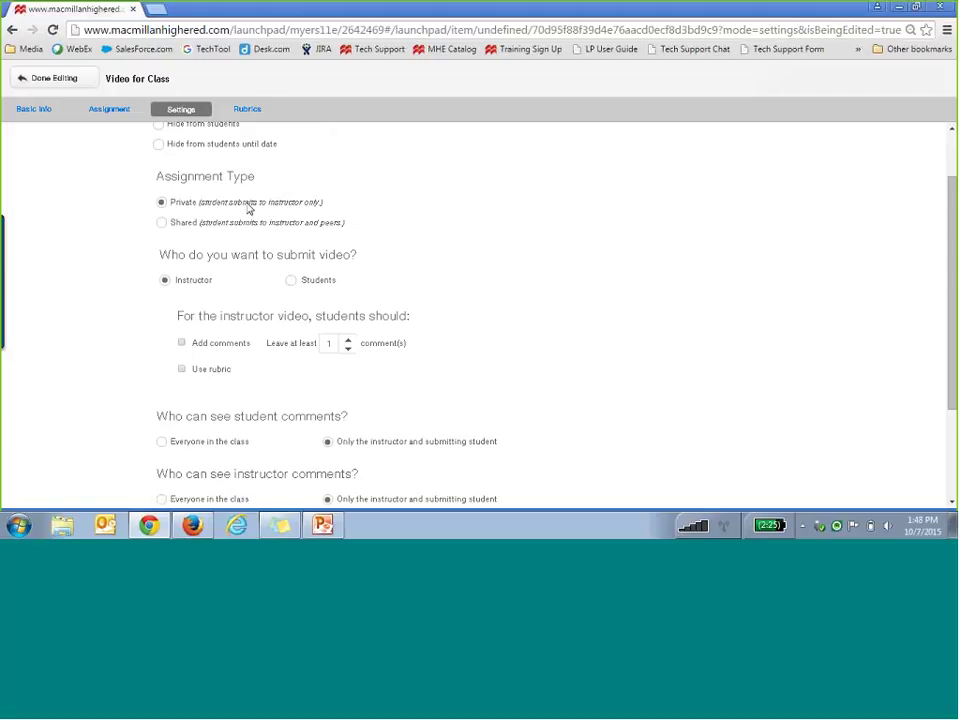
pyautogui.click(163, 225)
pyautogui.scroll(-2, 200, 270)
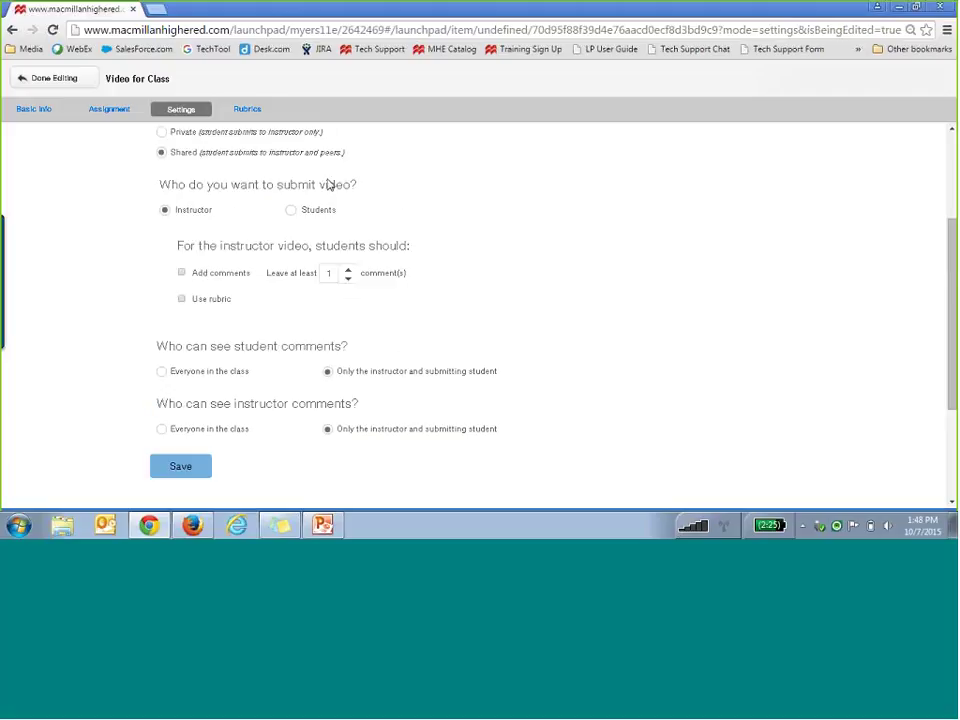
# Step: Have students submit the videos, requiring at least 3 comments on peers' videos and also comments on their own videos
pyautogui.click(295, 212)
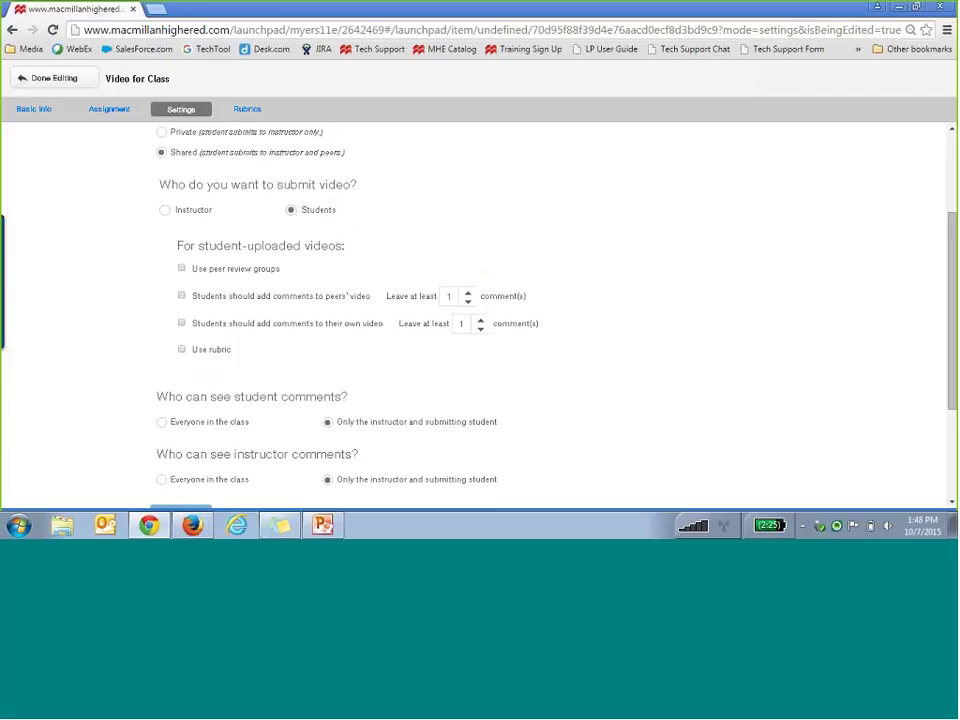
pyautogui.click(182, 297)
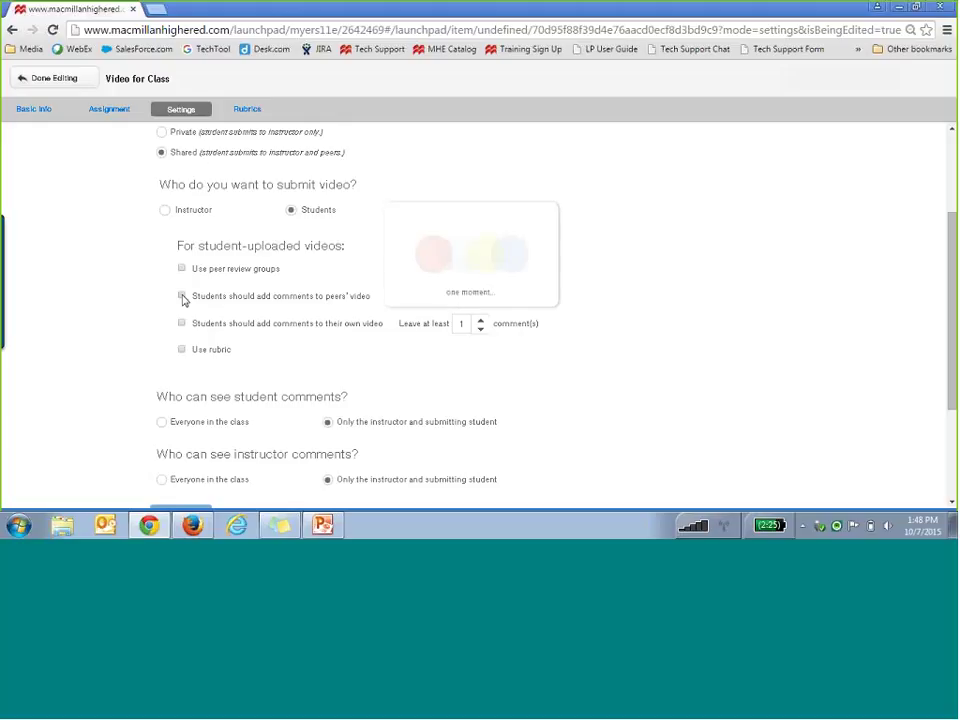
pyautogui.click(468, 293)
pyautogui.click(469, 296)
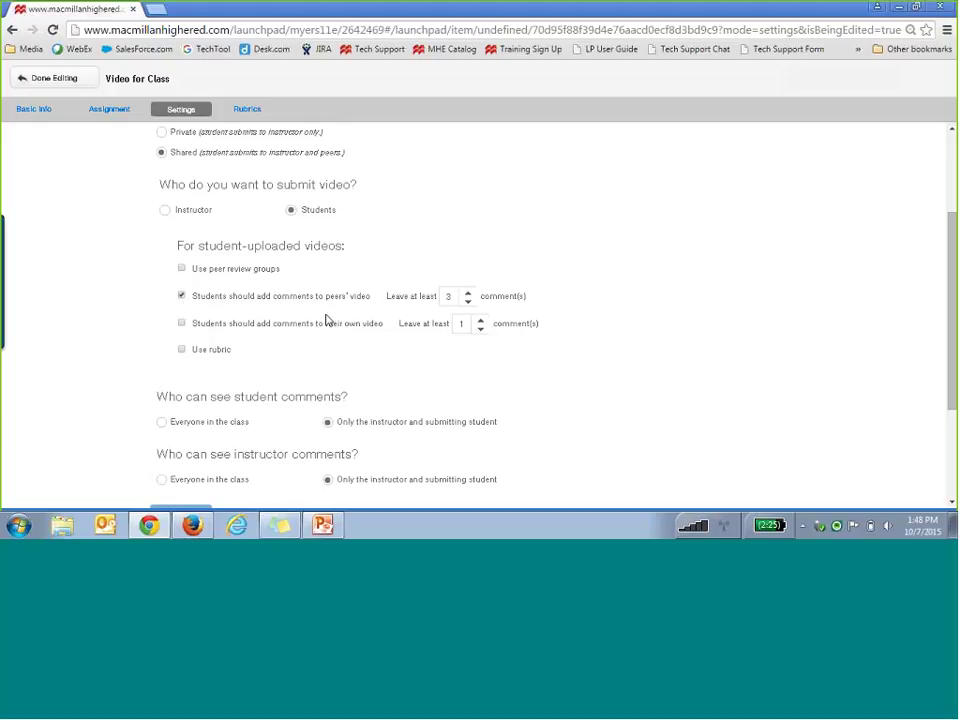
pyautogui.click(182, 323)
pyautogui.click(478, 321)
pyautogui.click(478, 321)
pyautogui.click(478, 321)
pyautogui.click(478, 329)
# Step: Make the instructor the video submitter and require students to leave at least 4 comments on the instructor video
pyautogui.click(165, 211)
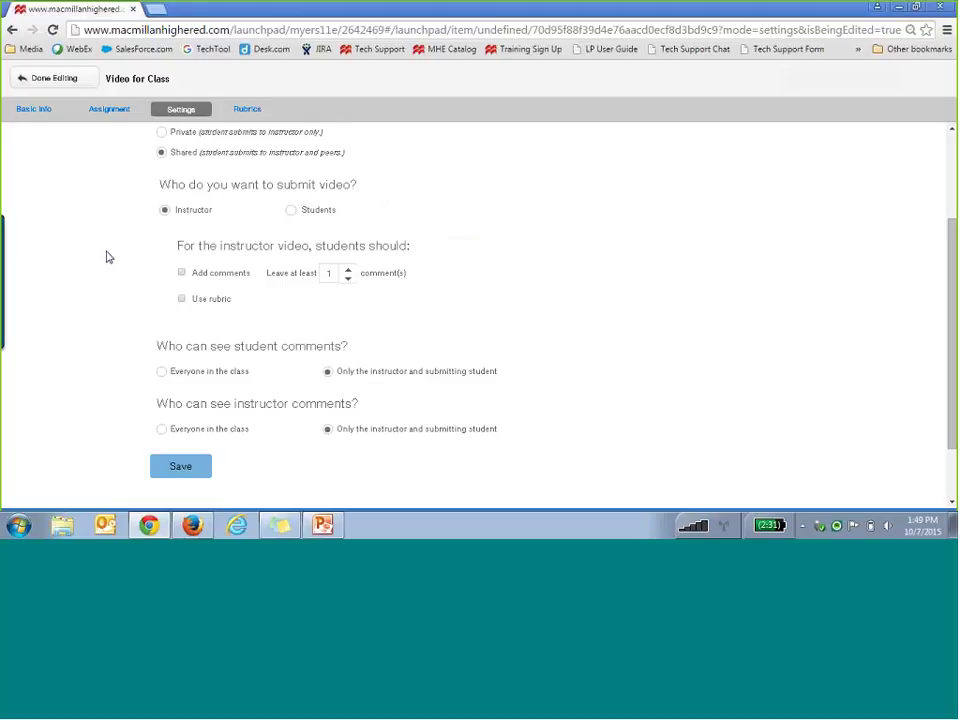
pyautogui.click(182, 274)
pyautogui.click(348, 269)
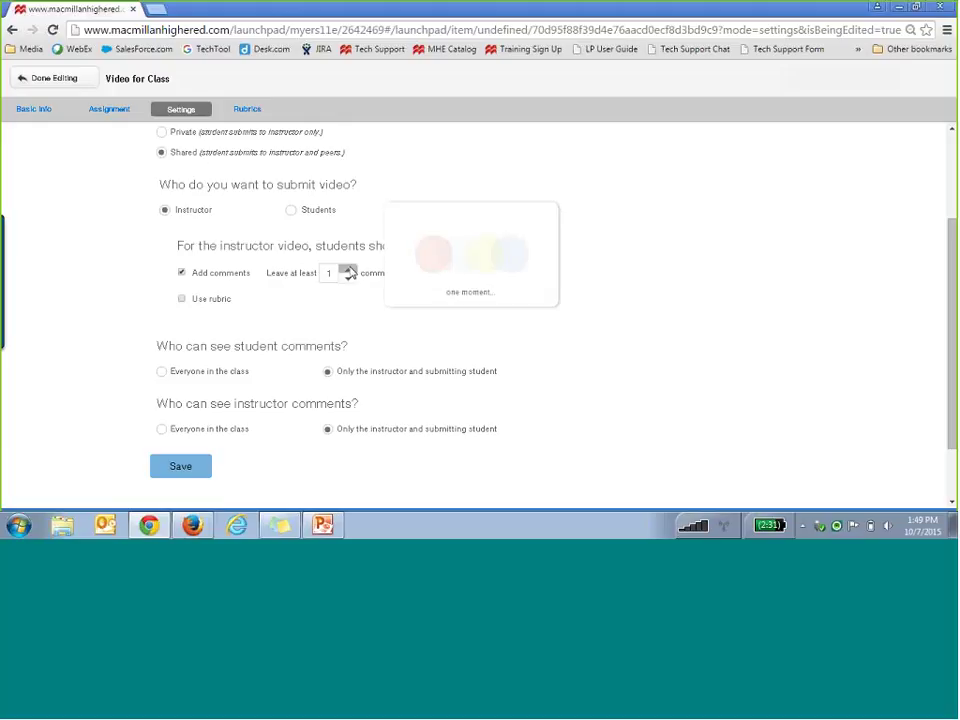
pyautogui.click(348, 268)
pyautogui.click(348, 268)
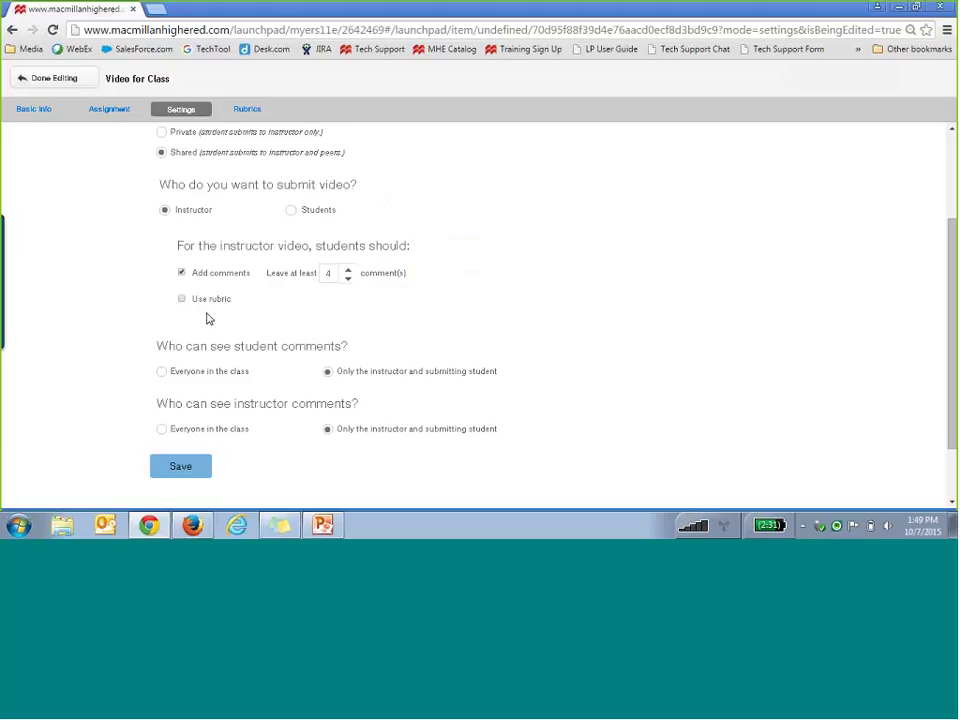
# Step: Try the visibility options for student and instructor comments, switching each to everyone and back to only the instructor and submitting student
pyautogui.scroll(-2, 515, 367)
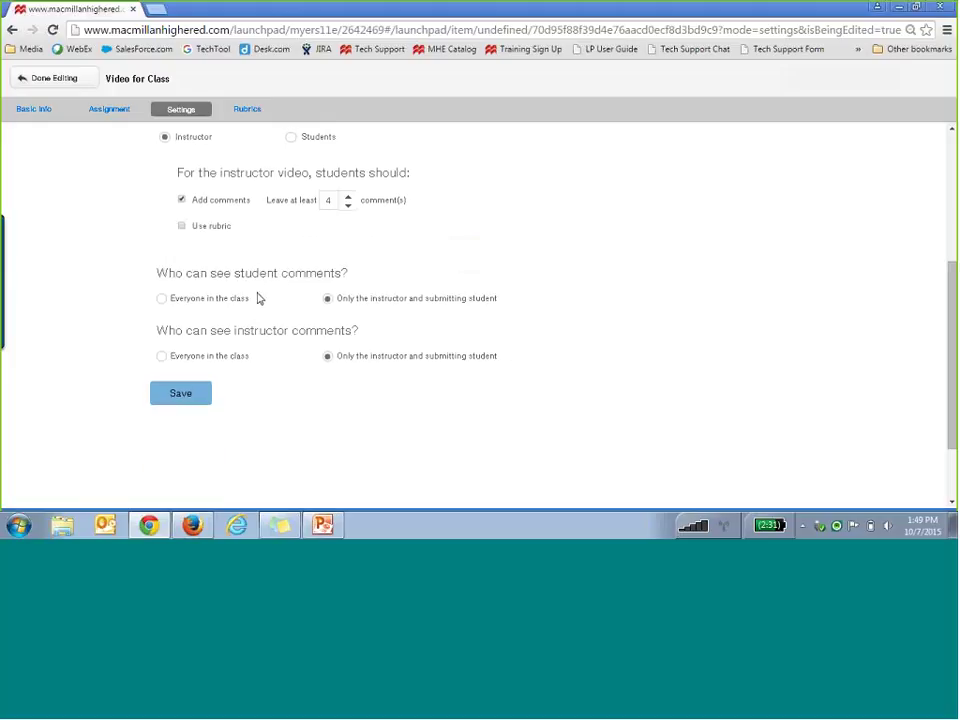
pyautogui.click(159, 302)
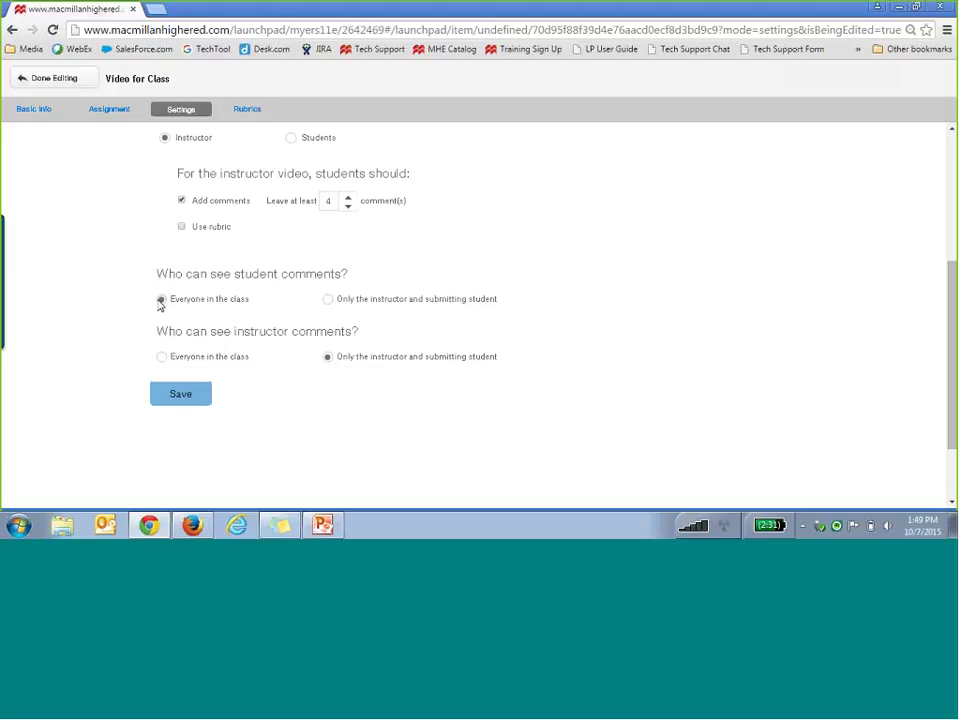
pyautogui.click(327, 301)
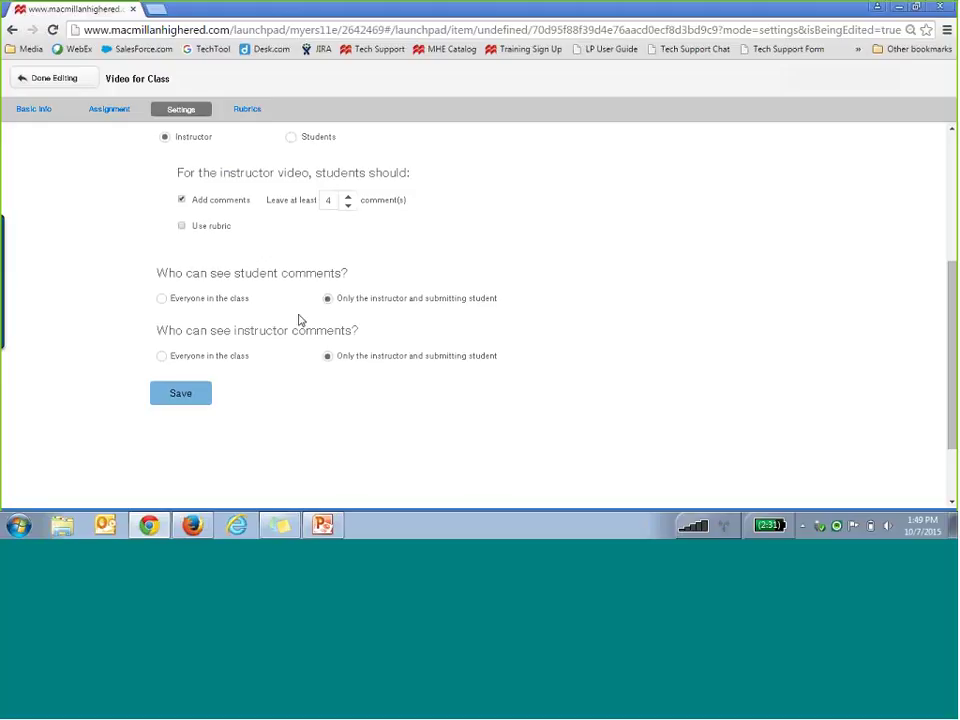
pyautogui.click(162, 357)
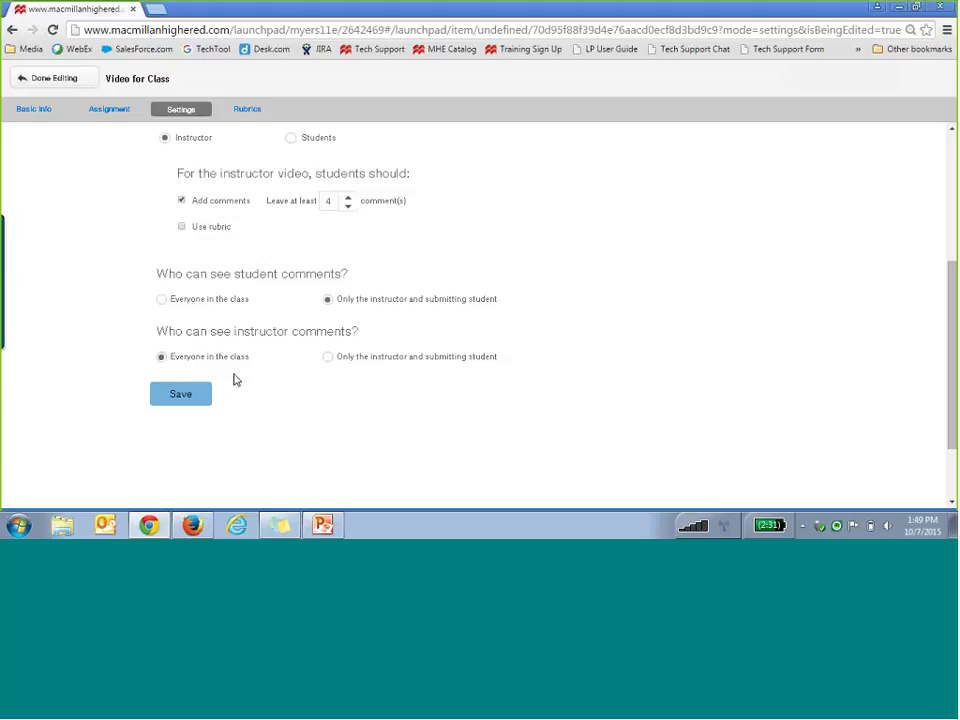
pyautogui.click(329, 358)
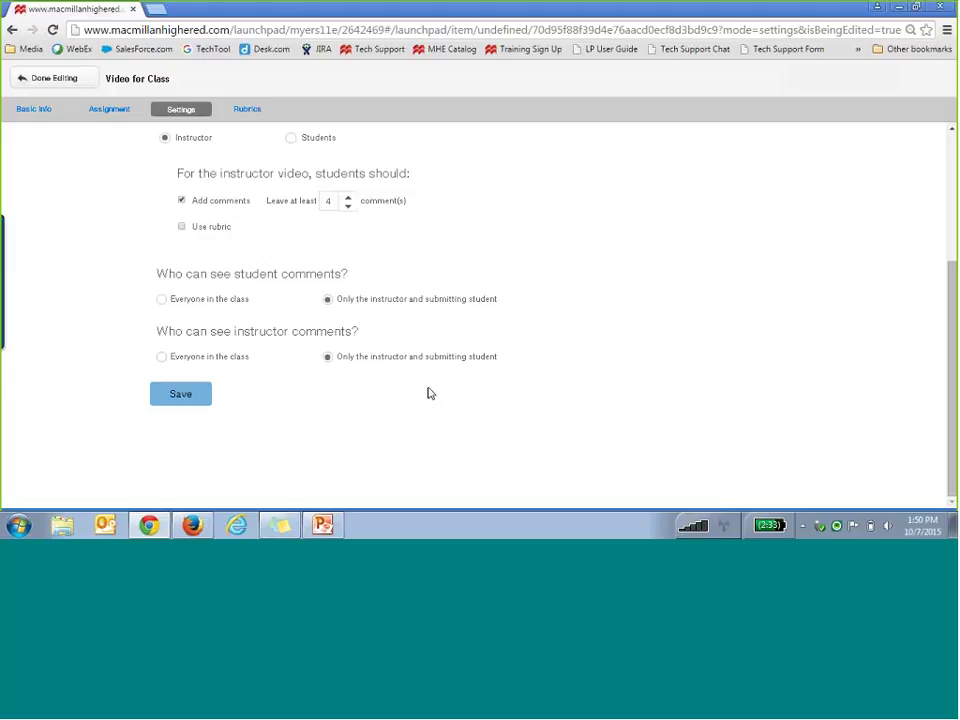
# Step: Let everyone in the class see both instructor and student comments, and save the settings
pyautogui.click(166, 357)
pyautogui.click(166, 298)
pyautogui.click(190, 395)
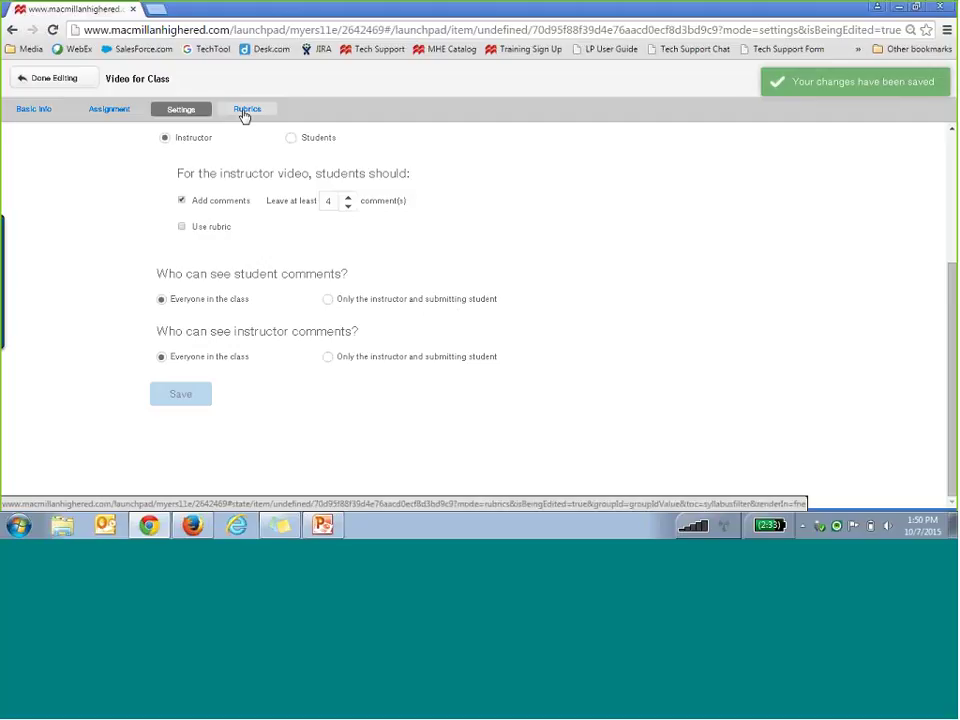
# Step: Start adding a rubric to the assignment, choose Psychology Project Rubric and open it for editing
pyautogui.click(246, 112)
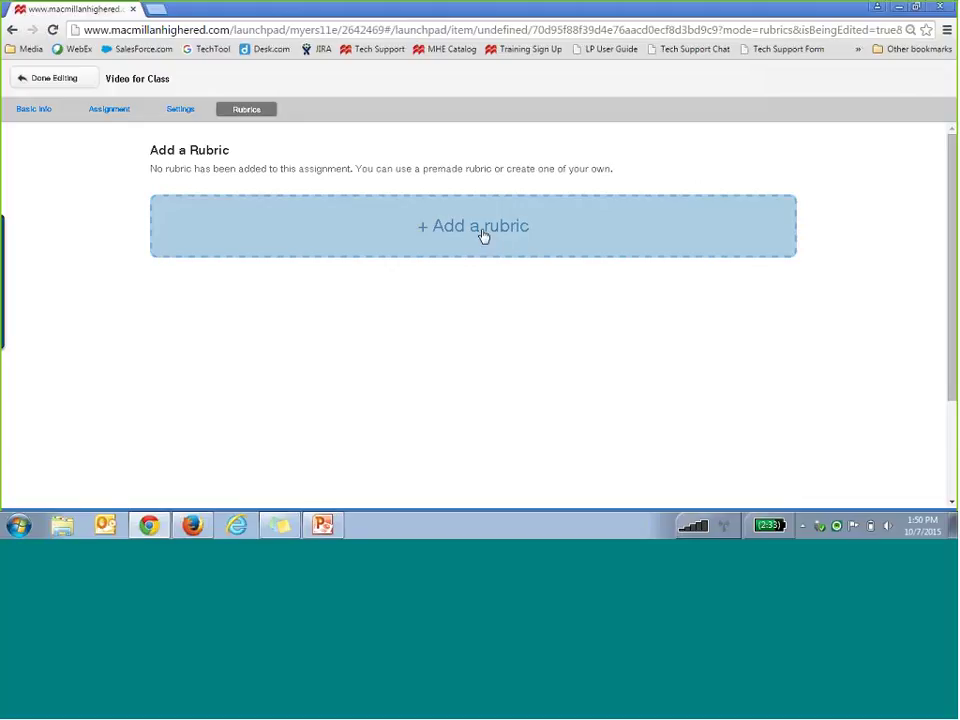
pyautogui.click(482, 232)
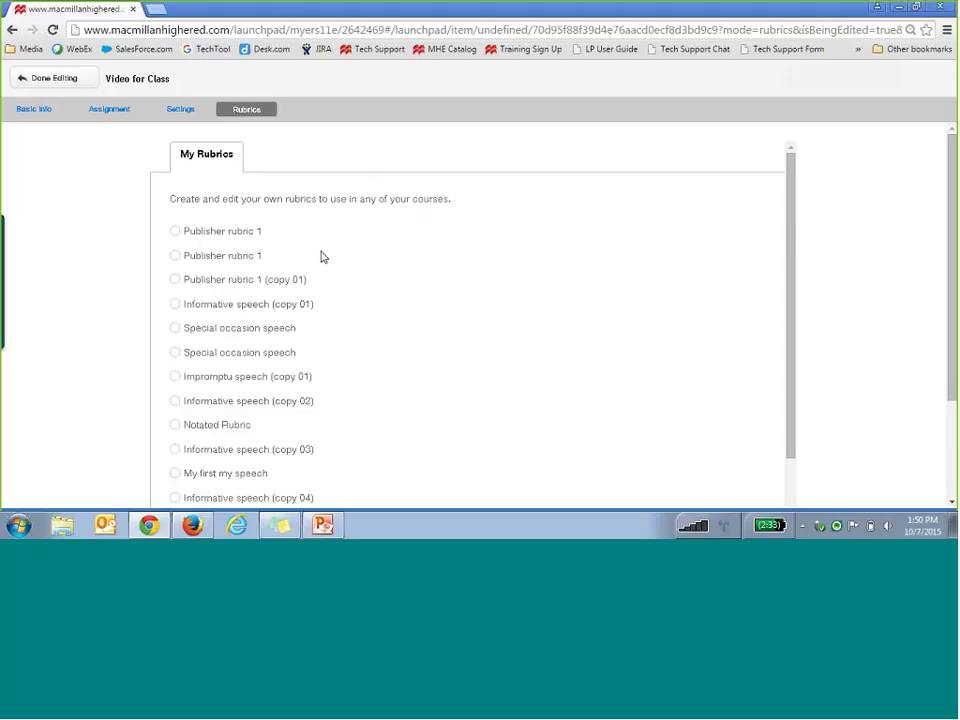
pyautogui.scroll(-10, 321, 257)
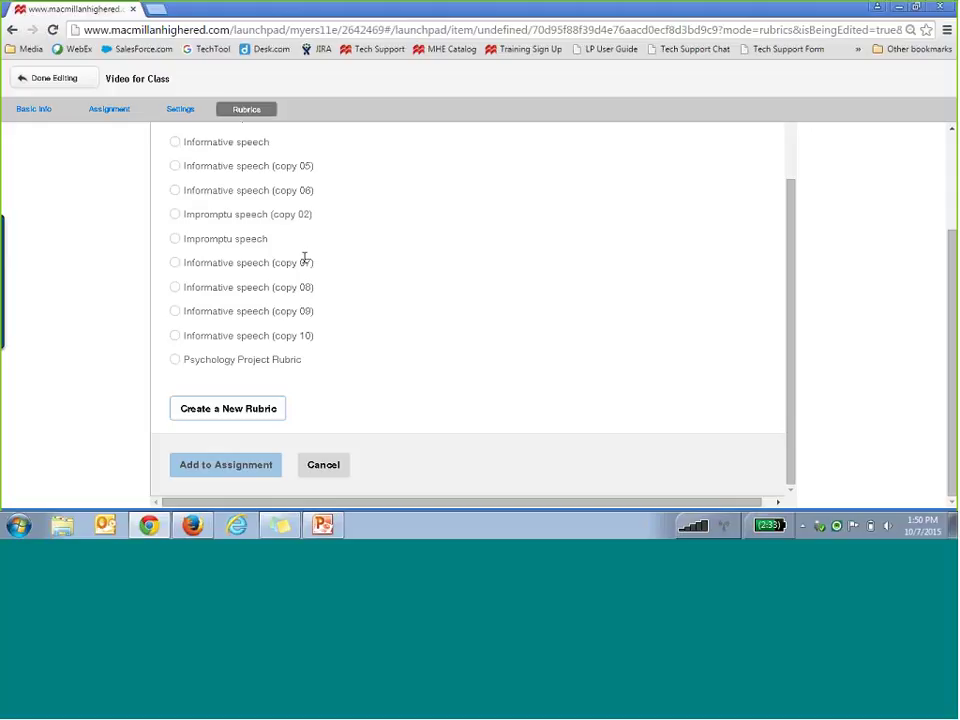
pyautogui.click(216, 422)
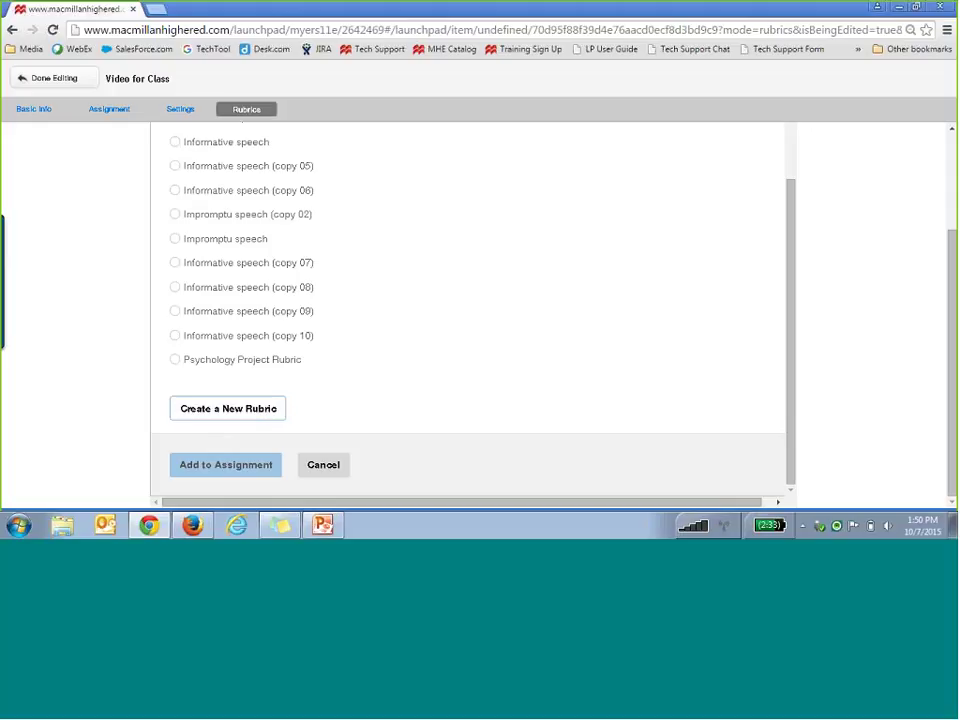
pyautogui.click(176, 361)
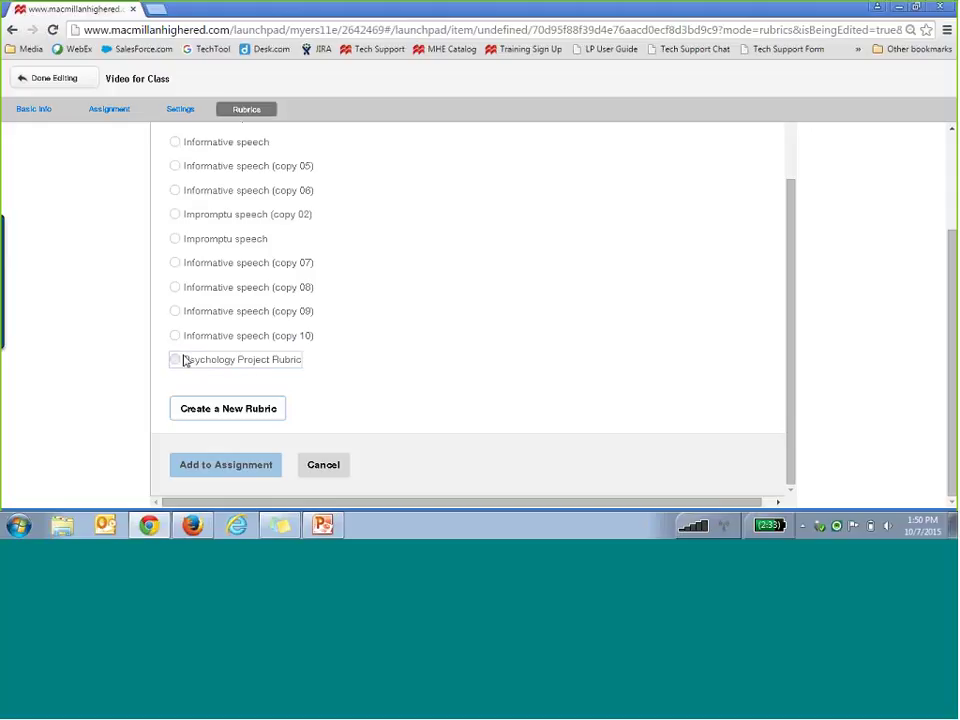
pyautogui.click(177, 360)
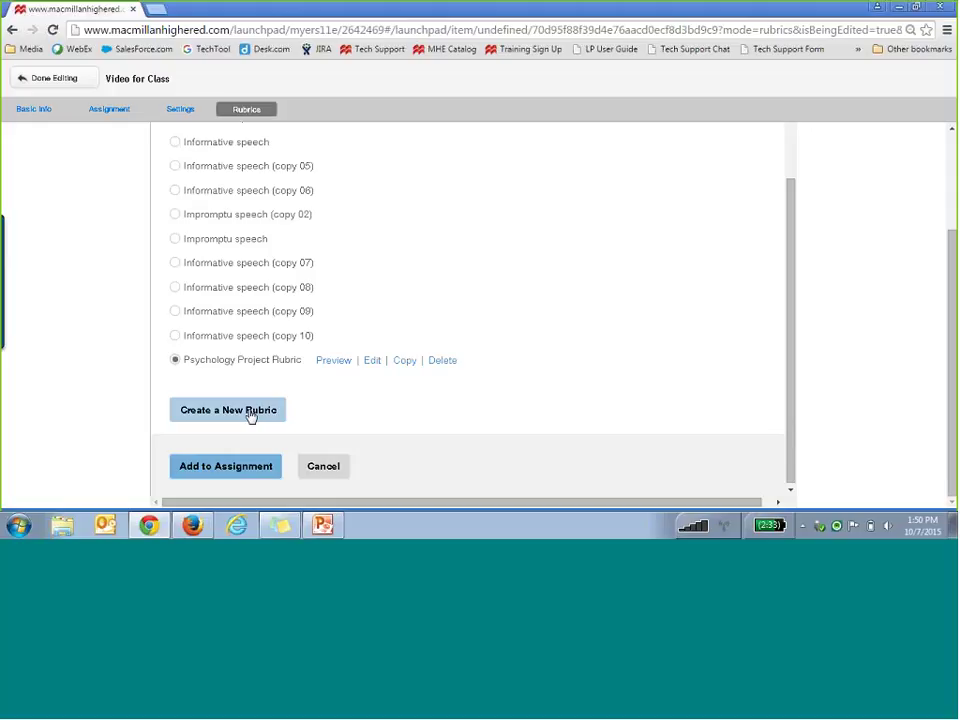
pyautogui.click(375, 362)
# Step: Delete the Scientific Approach competency from the Psychology Project Rubric
pyautogui.scroll(3, 508, 322)
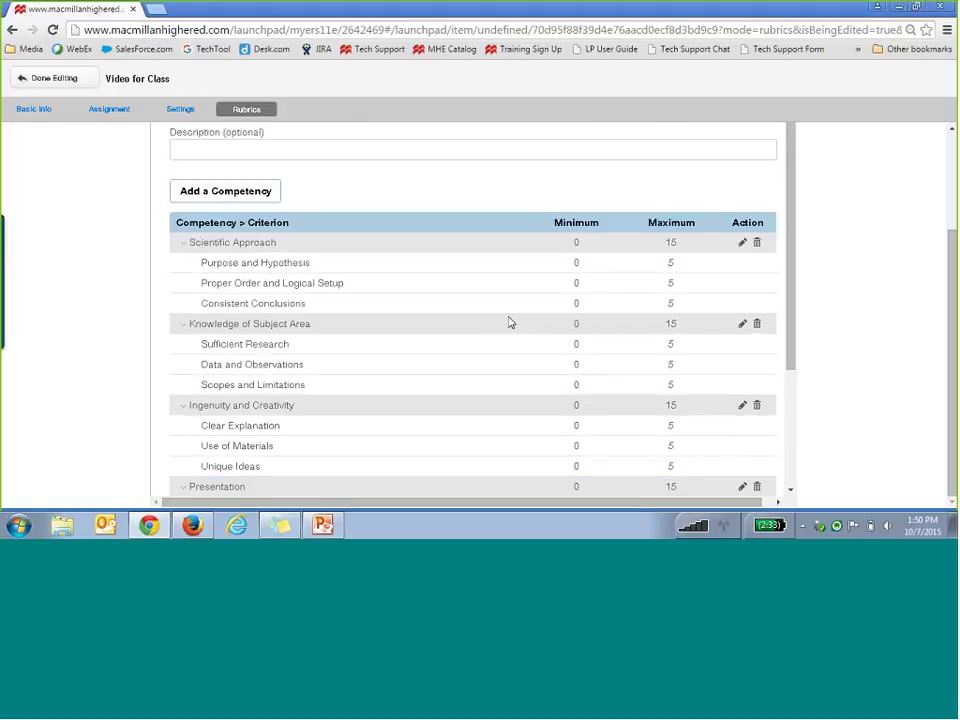
pyautogui.scroll(-1, 508, 322)
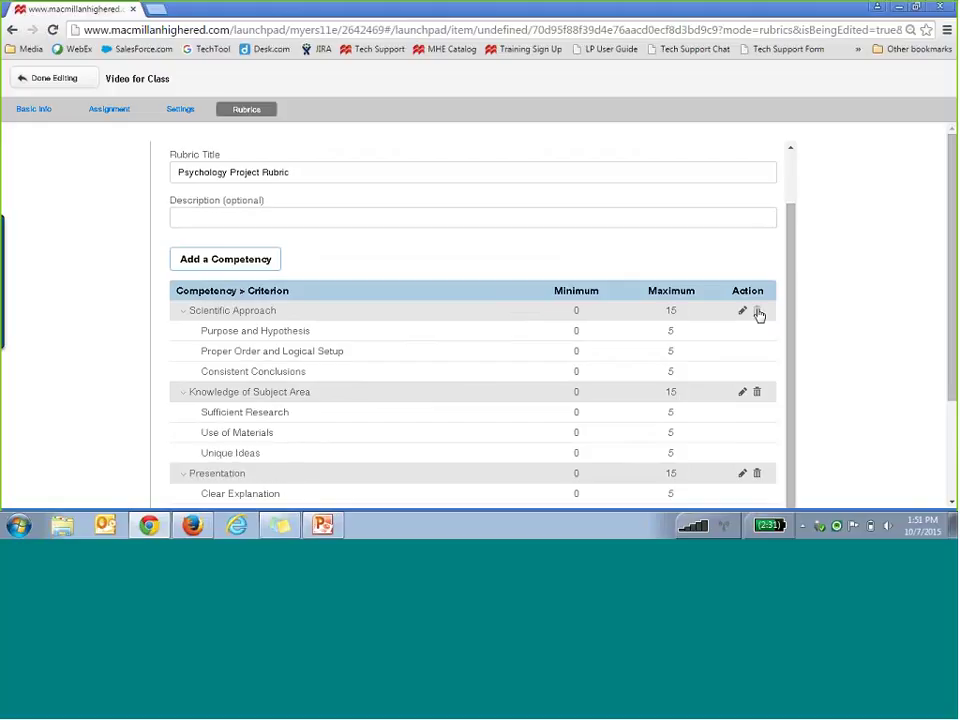
pyautogui.click(757, 312)
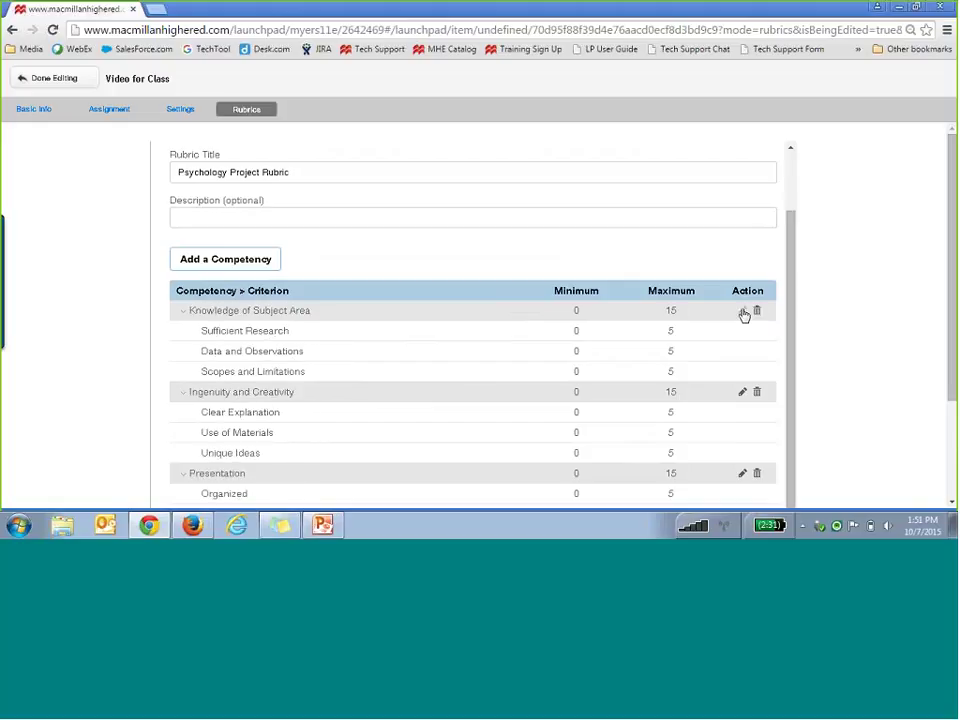
# Step: Rename the Knowledge of Subject Area competency as "Experience" in the Psychology Project Rubric
pyautogui.click(743, 312)
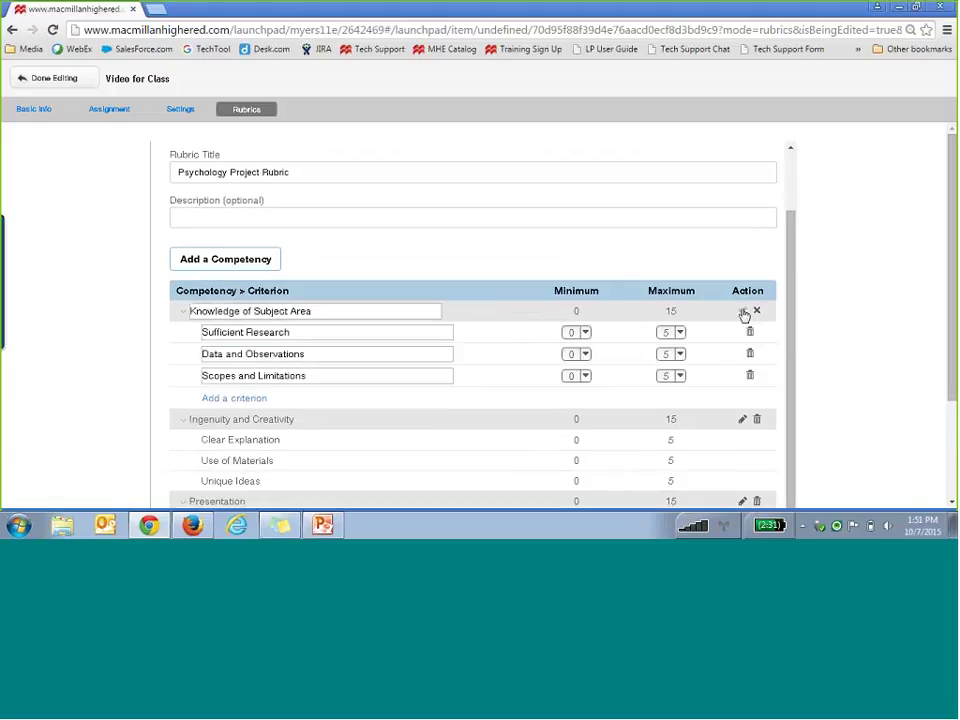
pyautogui.click(317, 311)
pyautogui.moveTo(317, 311); pyautogui.dragTo(181, 236)
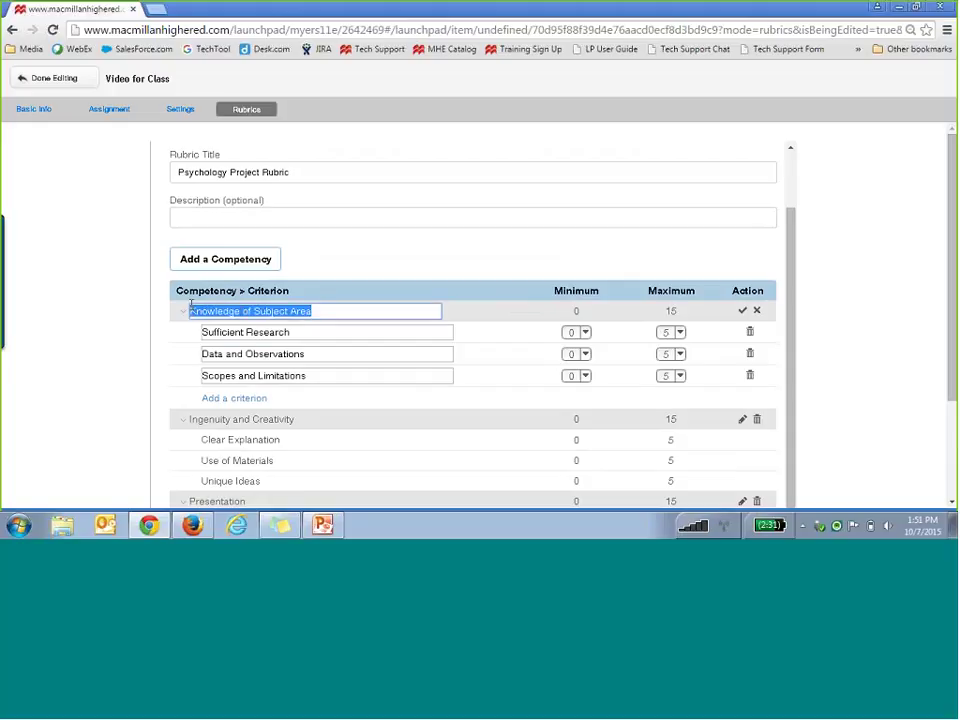
pyautogui.write('Experience')
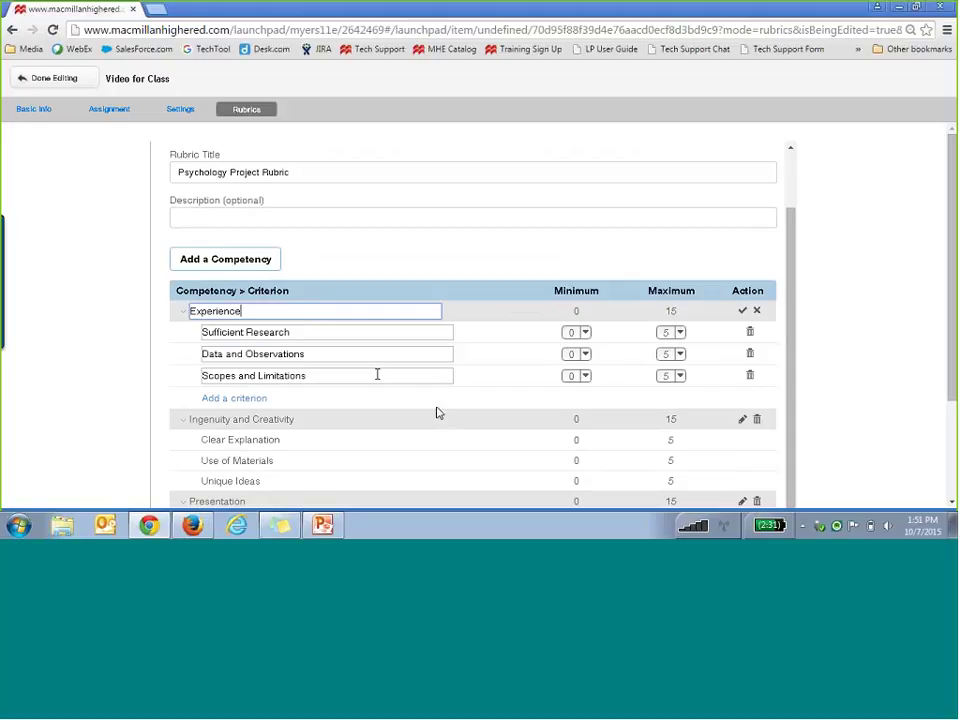
# Step: Add a fourth criterion named "New criterion" to the Experience competency and accept the competency's changes
pyautogui.click(259, 398)
pyautogui.tripleClick(268, 396)
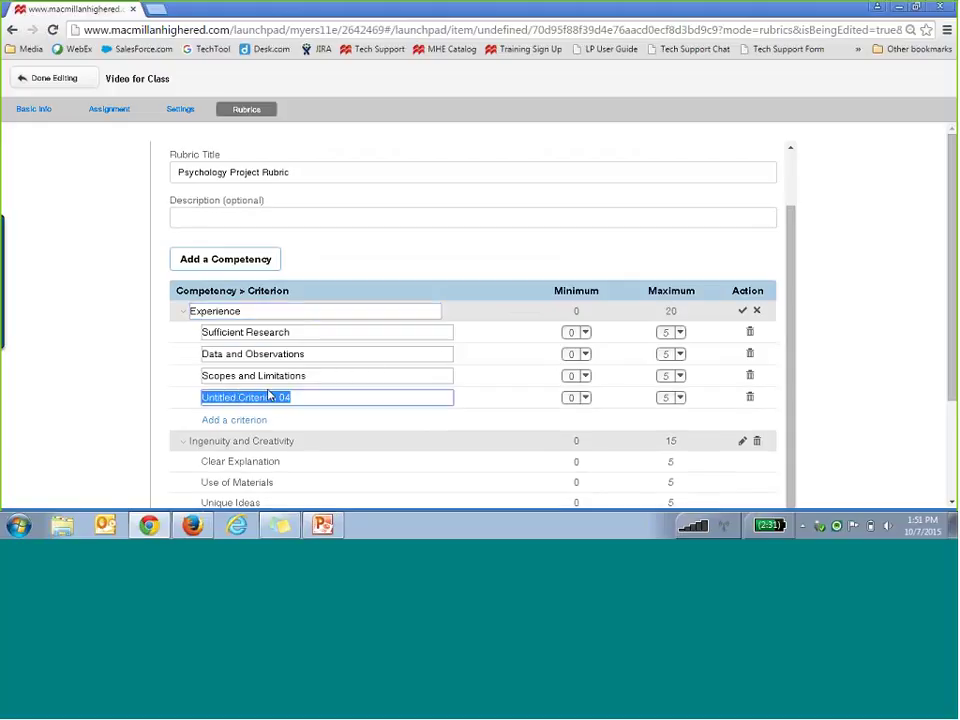
pyautogui.write('New criterion')
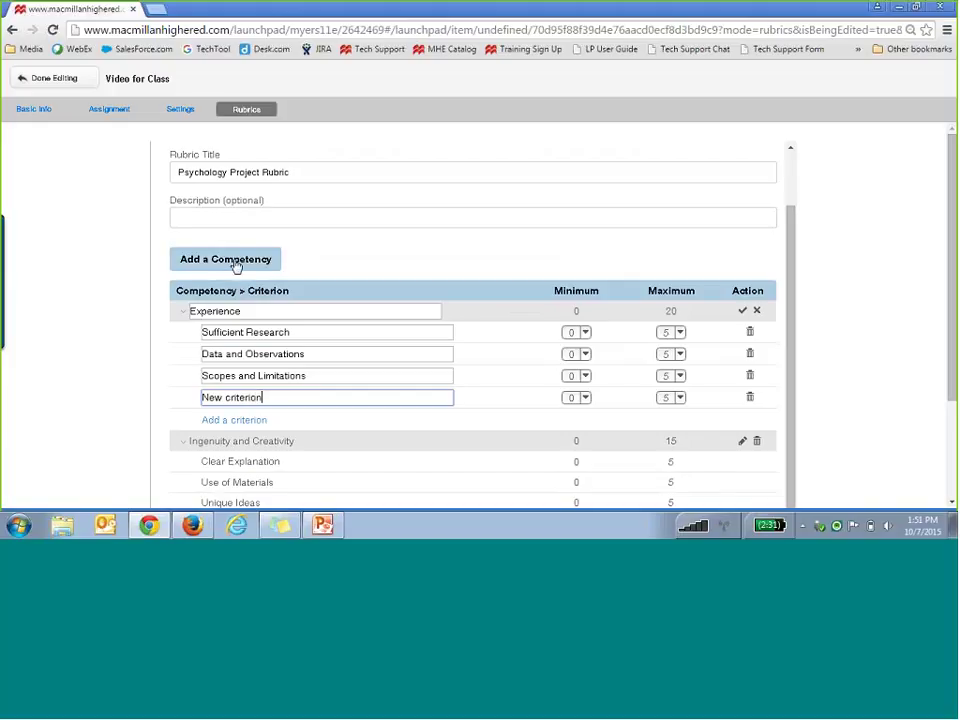
pyautogui.click(744, 312)
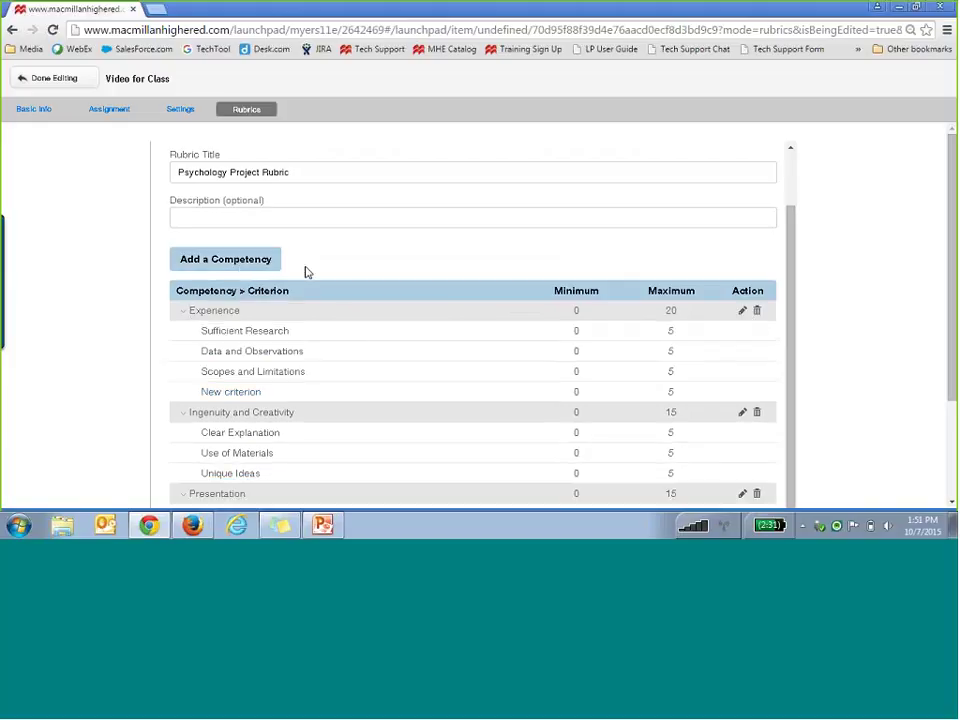
# Step: Add a new competency named "Competency" at the end of the rubric and save the rubric
pyautogui.click(235, 268)
pyautogui.scroll(-5, 379, 360)
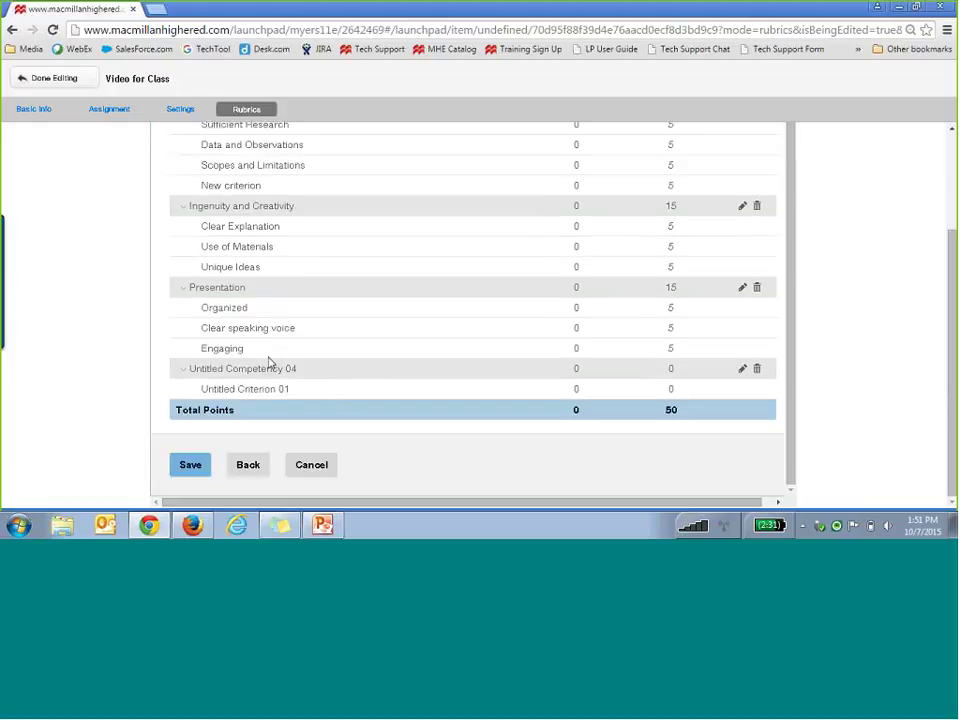
pyautogui.click(743, 369)
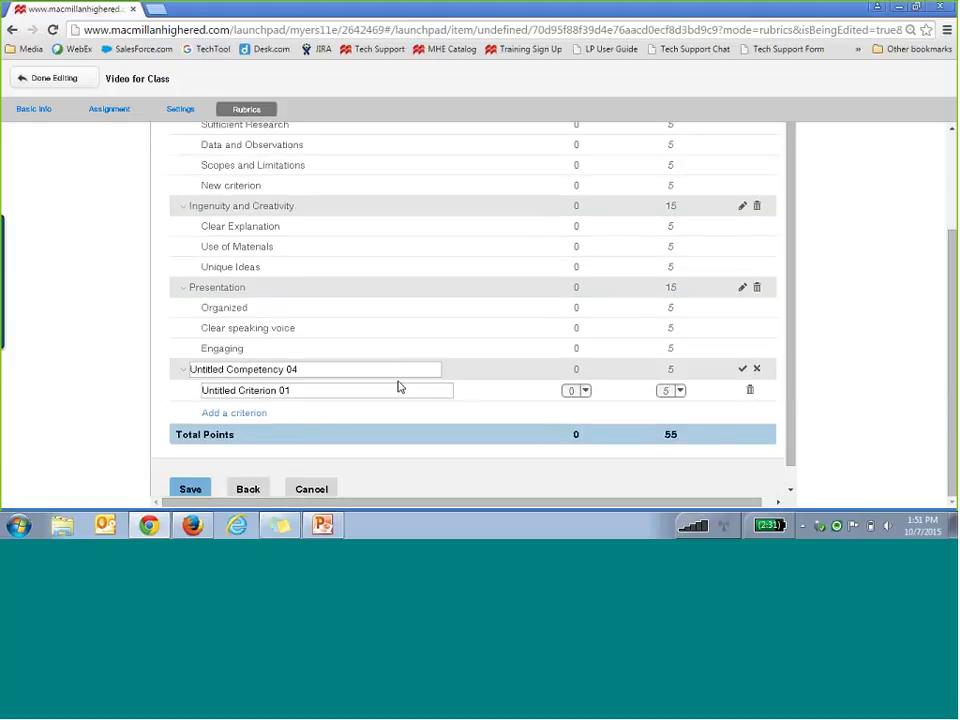
pyautogui.moveTo(398, 370); pyautogui.dragTo(2, 372)
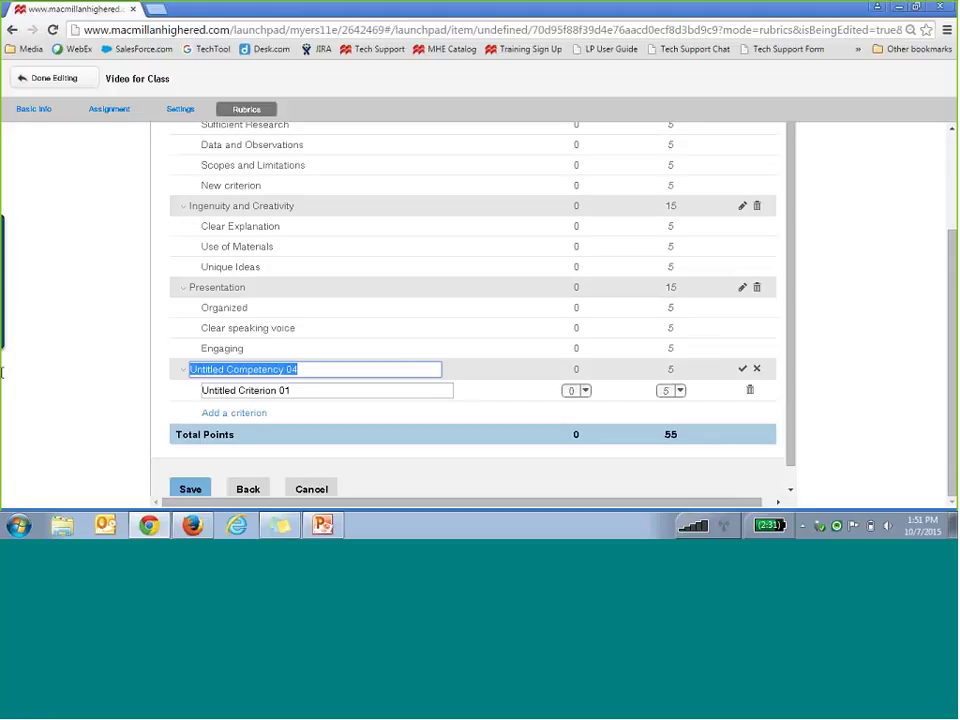
pyautogui.write('Competen')
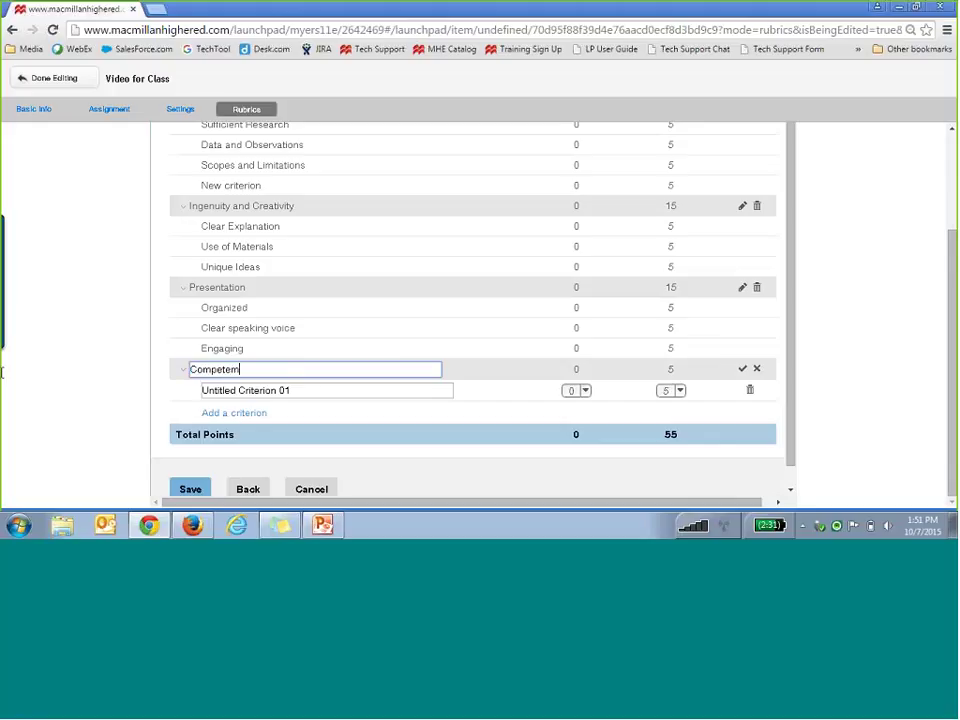
pyautogui.press('BackSpace')
pyautogui.write('ncy')
pyautogui.scroll(-1, 249, 445)
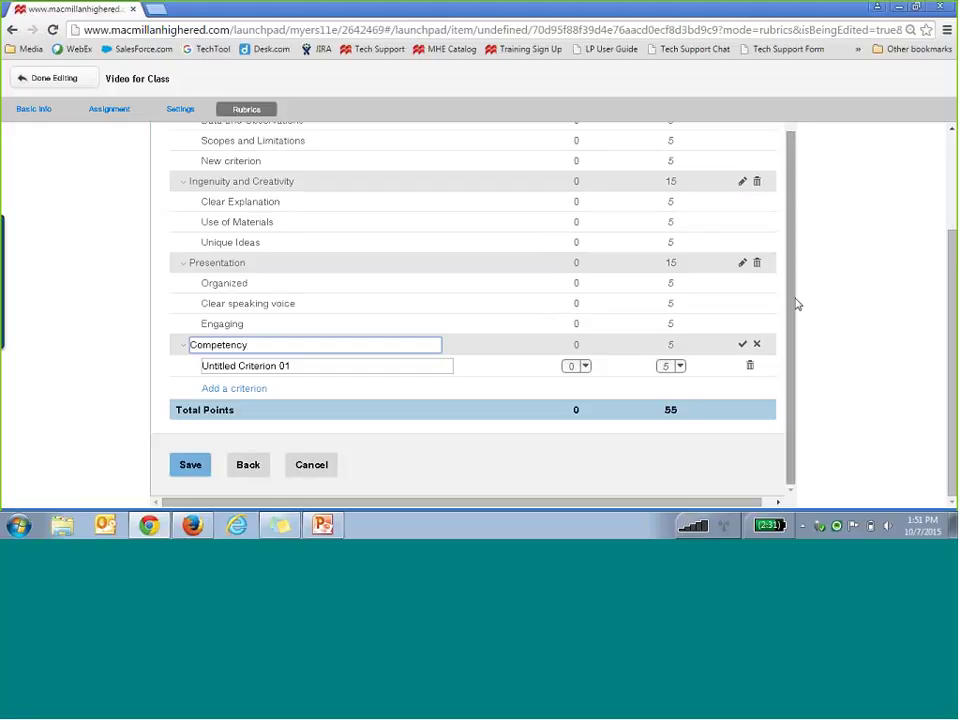
pyautogui.click(186, 468)
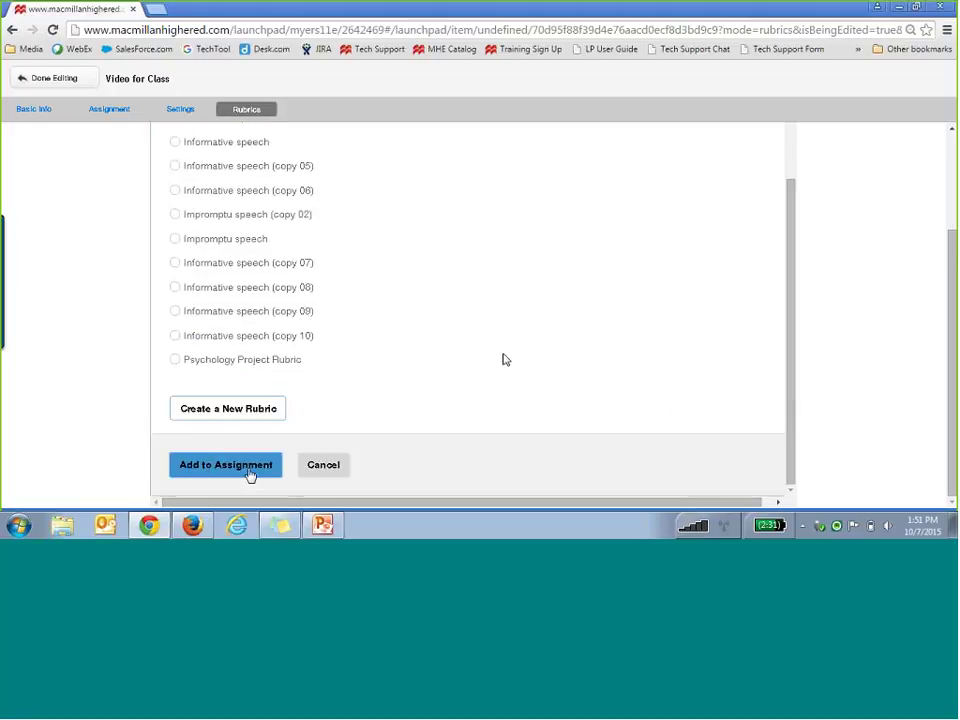
# Step: Attach the Psychology Project Rubric to the assignment and review its competencies and criteria
pyautogui.click(175, 360)
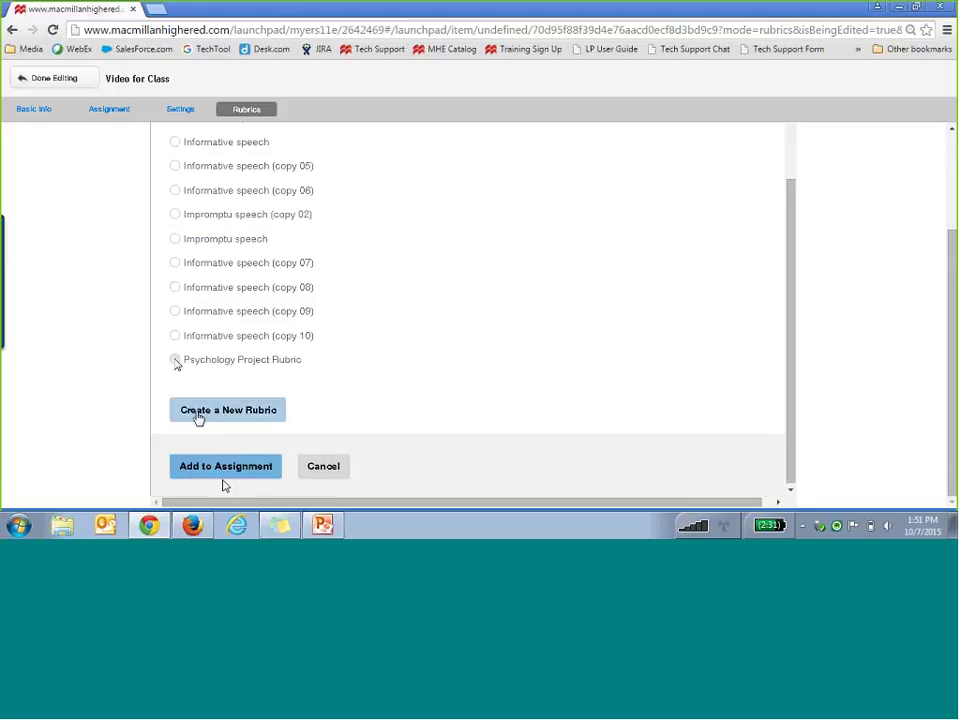
pyautogui.click(221, 468)
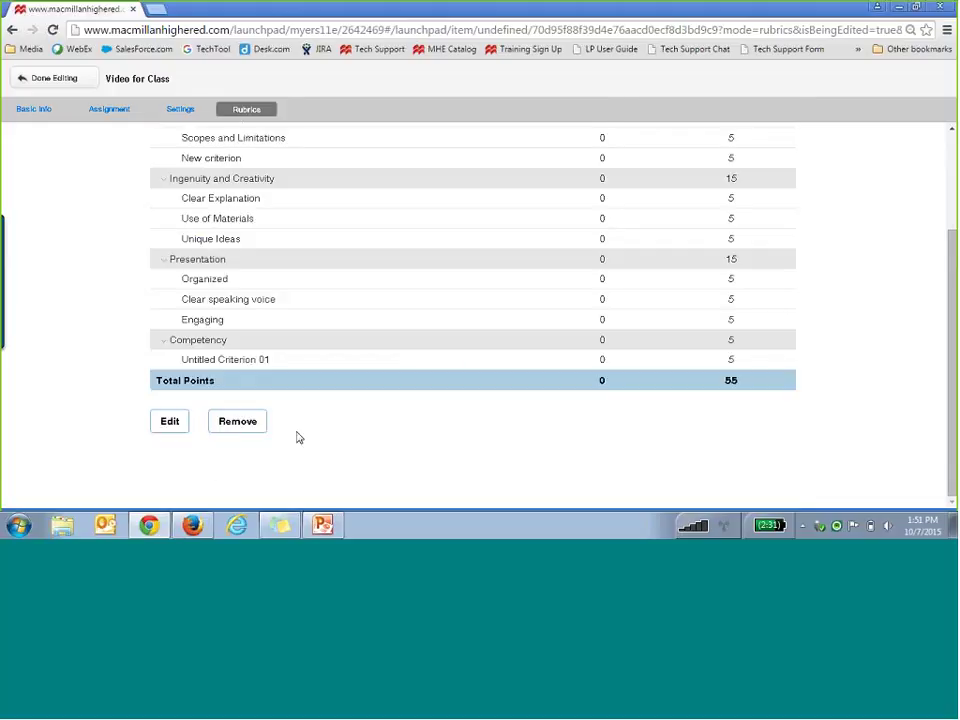
pyautogui.scroll(3, 300, 433)
pyautogui.scroll(-3, 300, 433)
pyautogui.scroll(3, 300, 431)
# Step: Require students to use the rubric for the instructor video, and finish editing the assignment with the changes saved
pyautogui.click(182, 110)
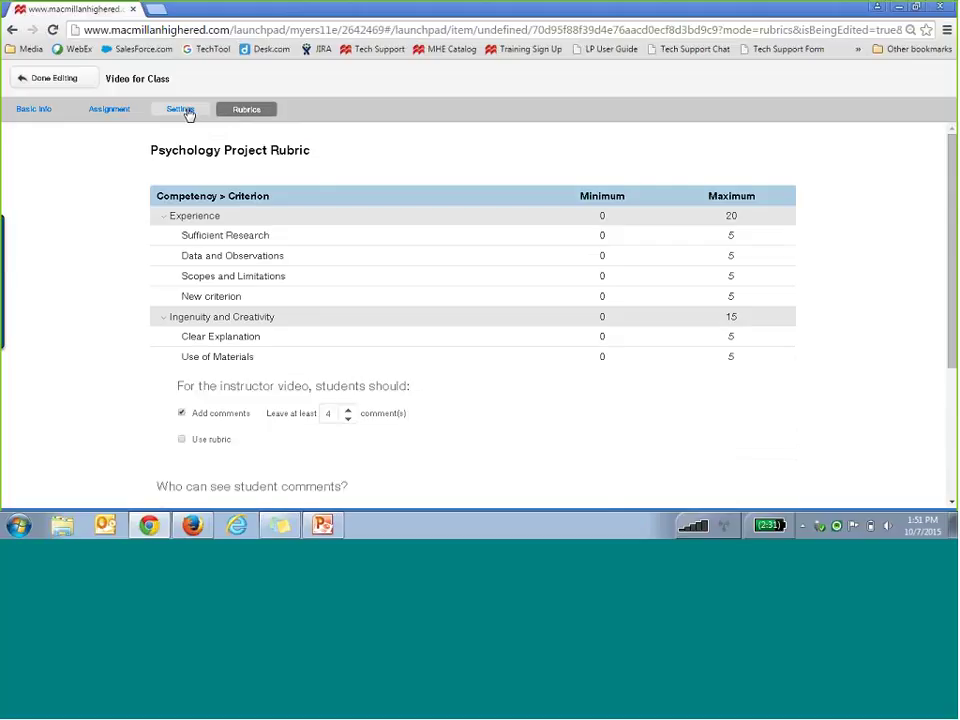
pyautogui.click(182, 440)
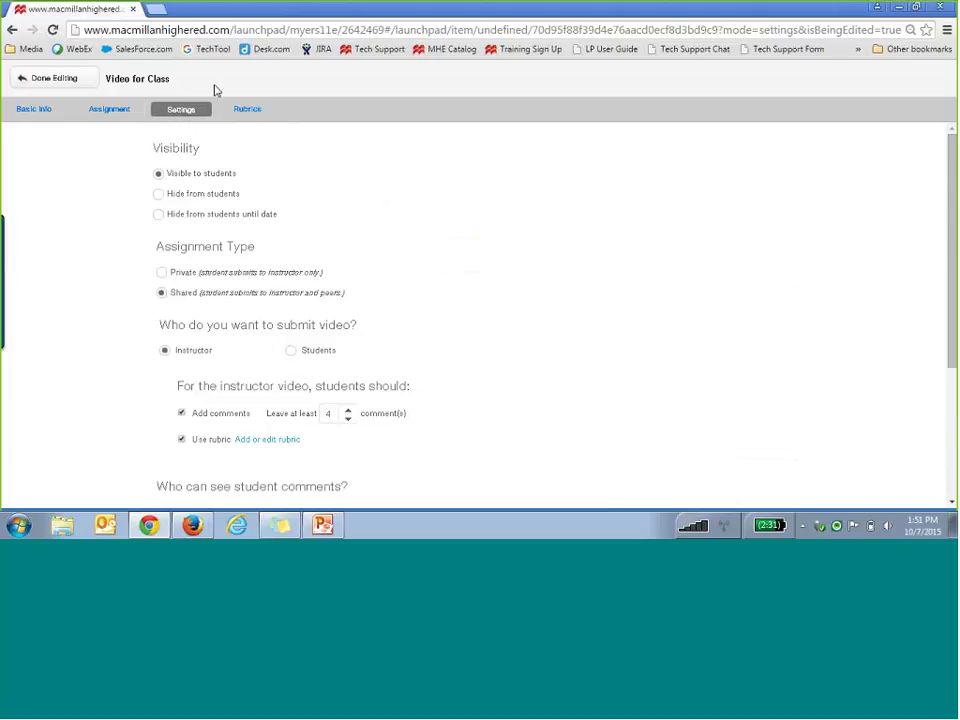
pyautogui.click(62, 77)
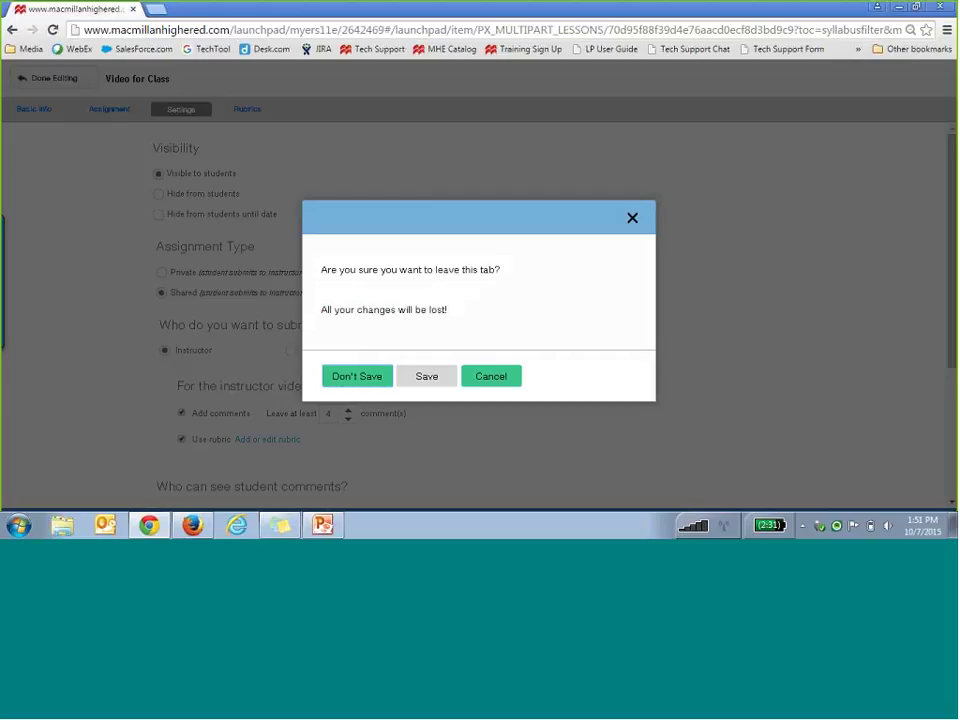
pyautogui.click(418, 376)
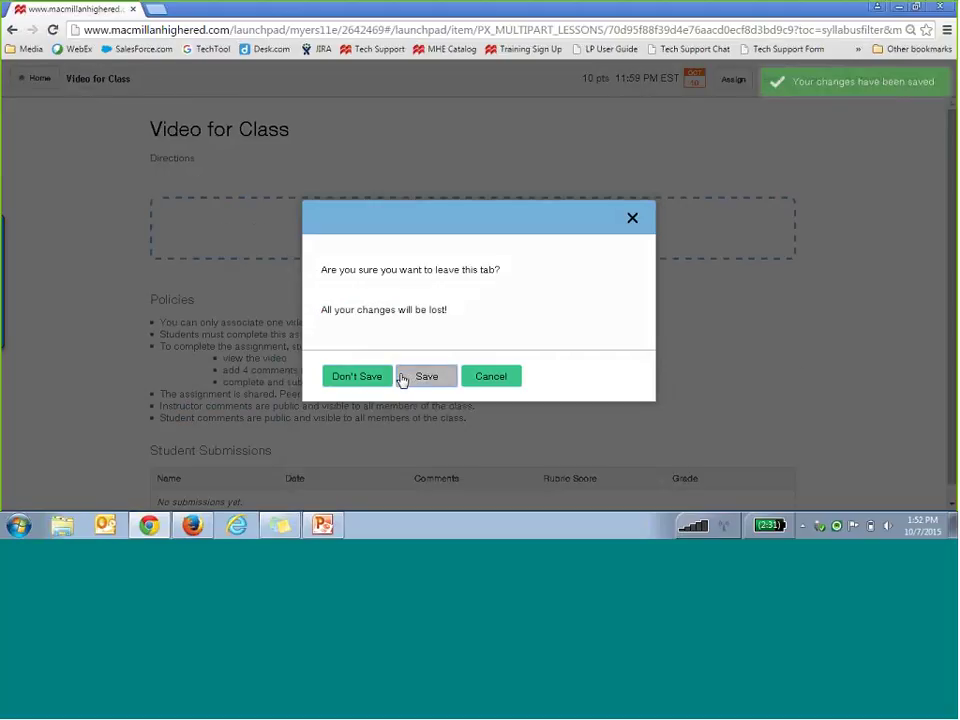
pyautogui.click(424, 385)
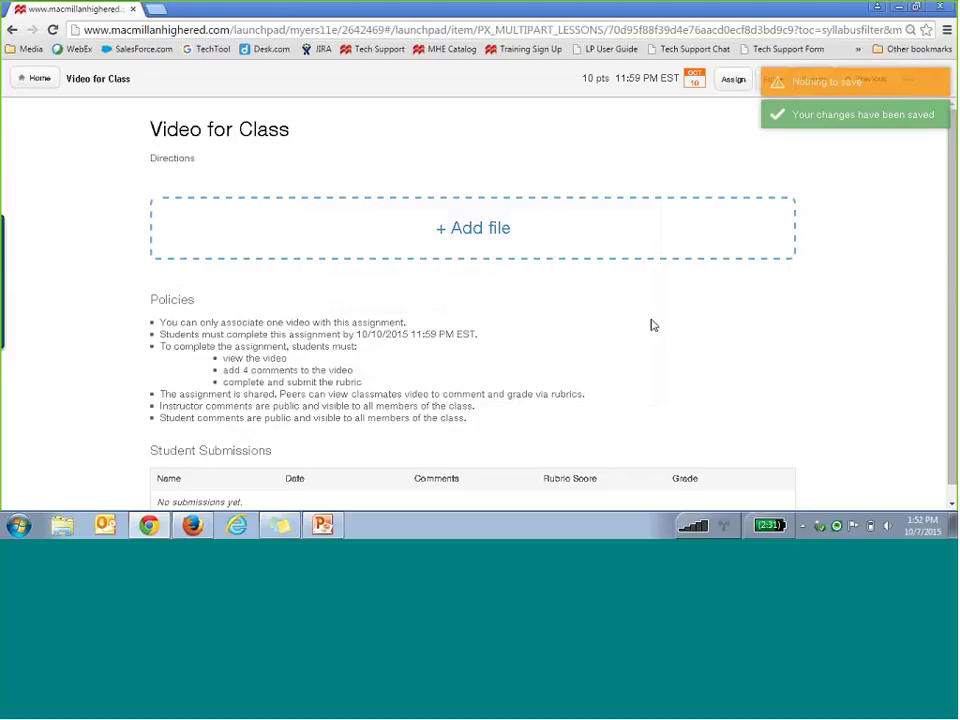
# Step: Reopen the Video for Class assignment from the course home page and start adding a video file
pyautogui.click(39, 80)
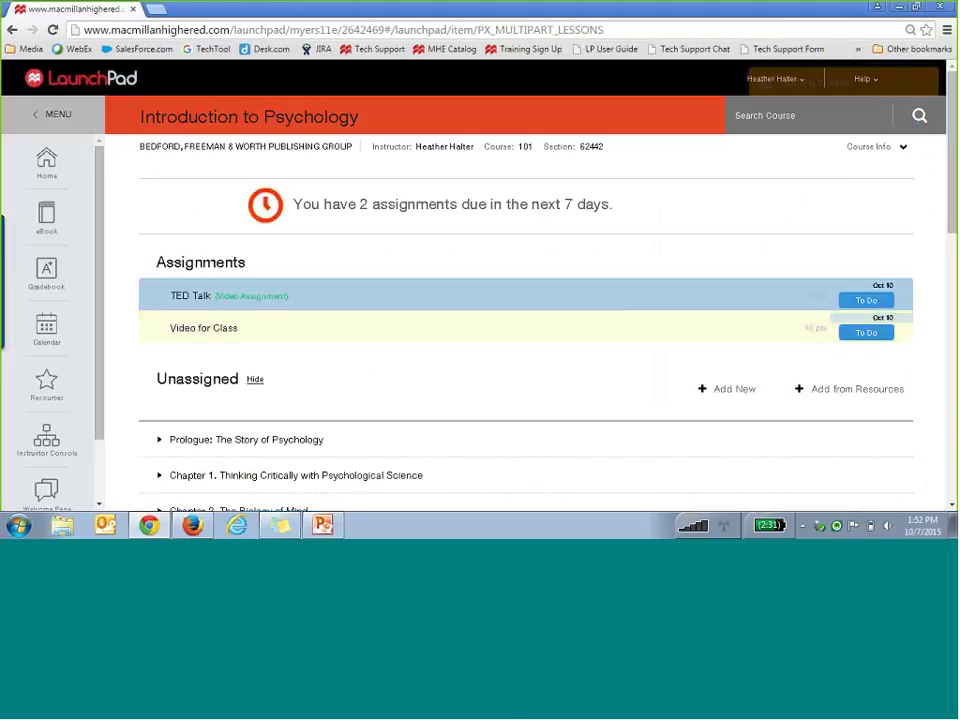
pyautogui.moveTo(154, 332)
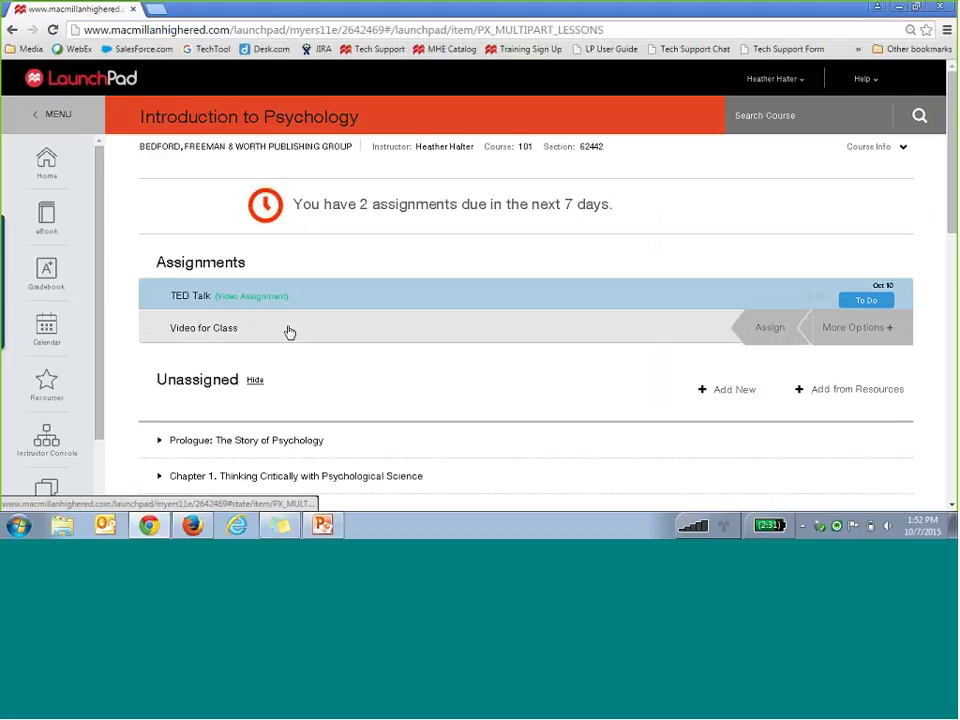
pyautogui.click(215, 337)
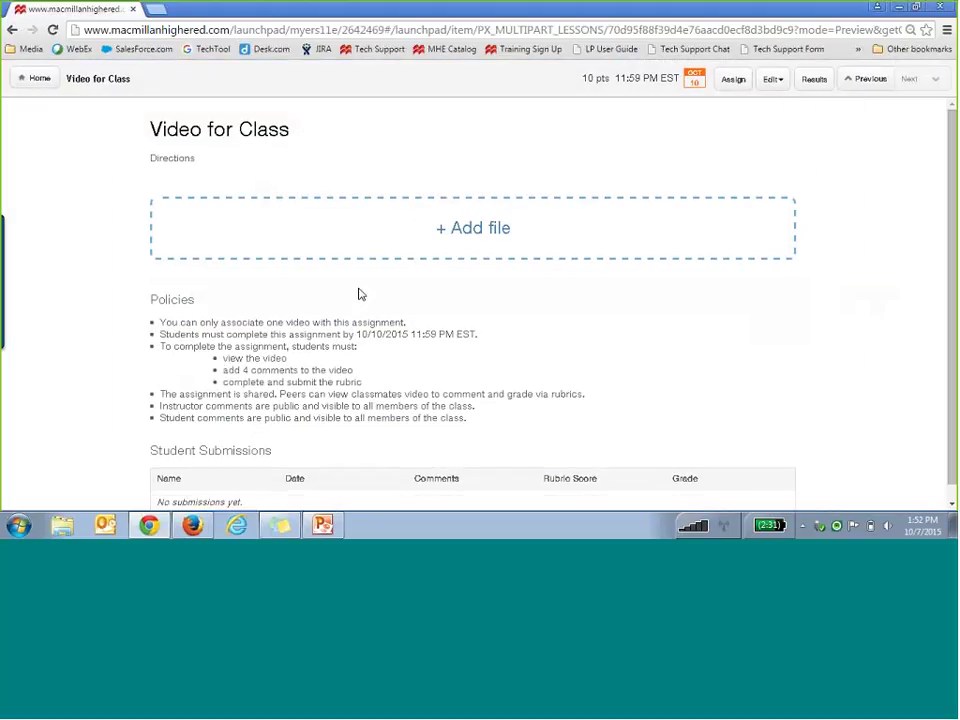
pyautogui.click(457, 229)
pyautogui.click(479, 232)
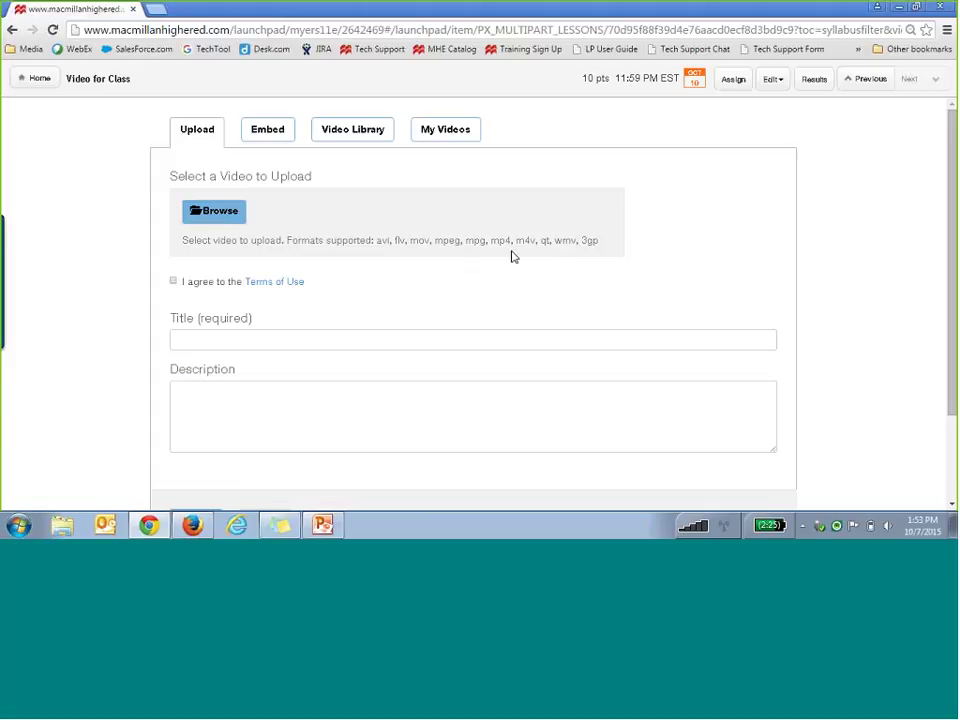
# Step: Examine the video upload form and browse the videos offered in the video library
pyautogui.scroll(-1, 381, 293)
pyautogui.scroll(1, 381, 293)
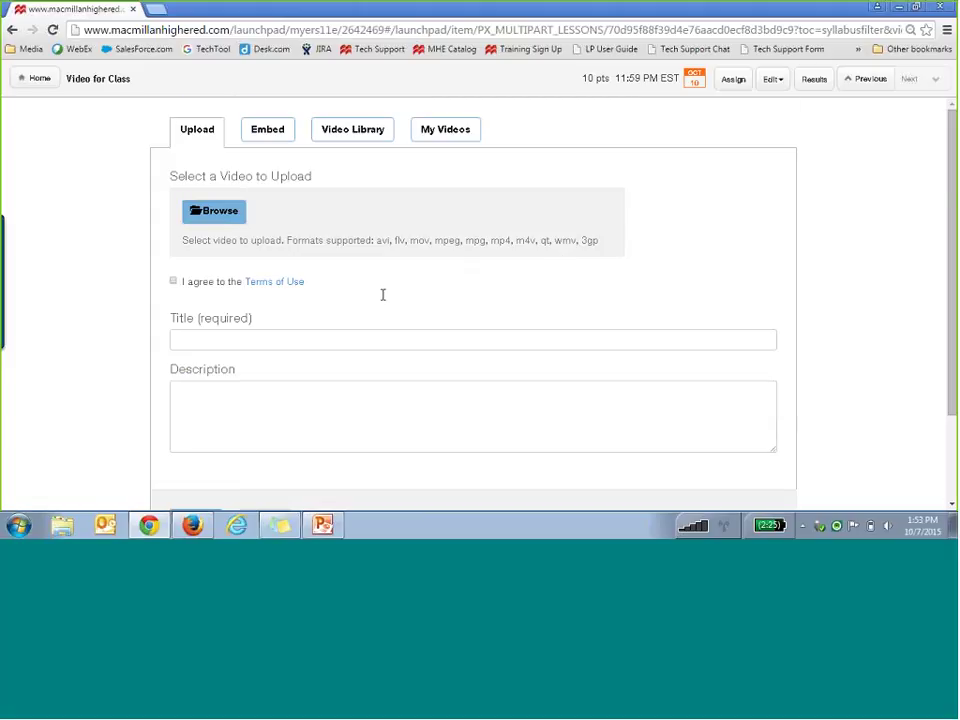
pyautogui.click(383, 131)
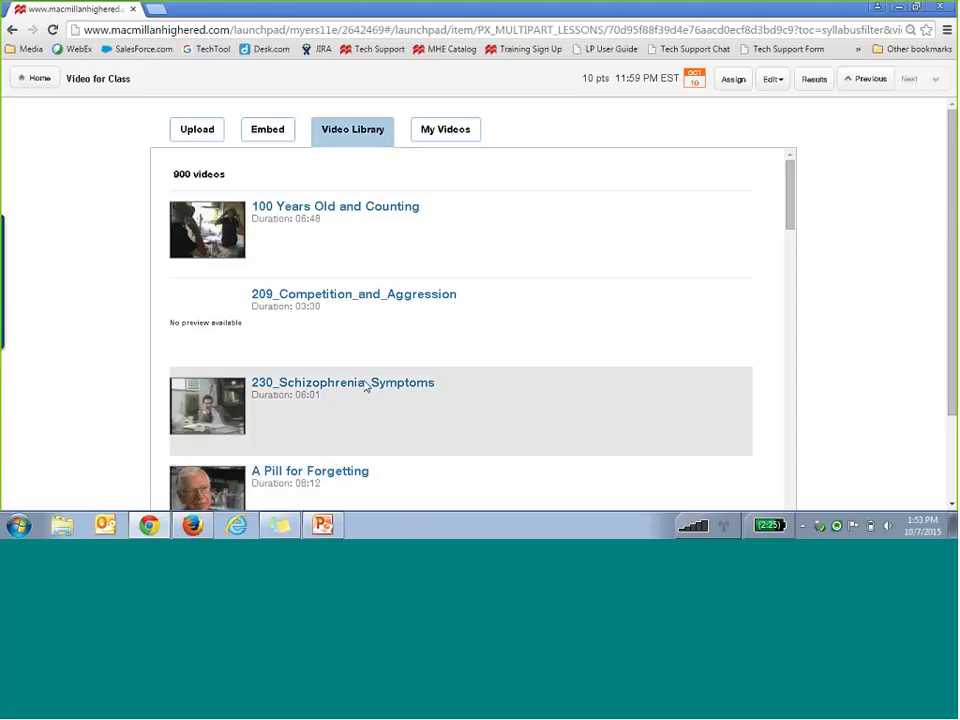
pyautogui.scroll(-3, 426, 242)
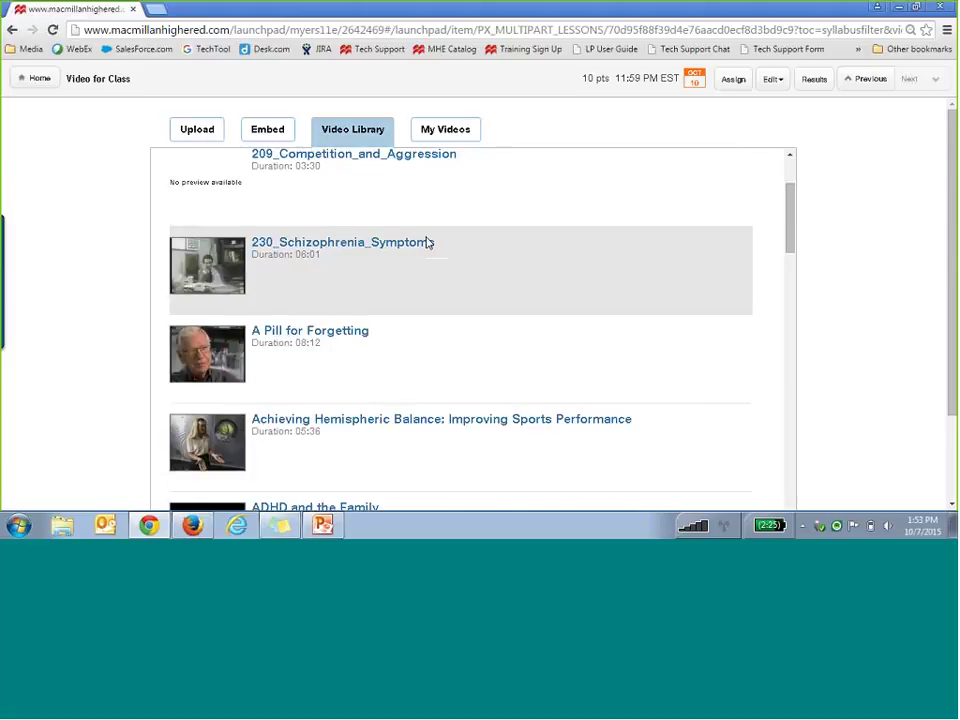
pyautogui.scroll(-1, 426, 242)
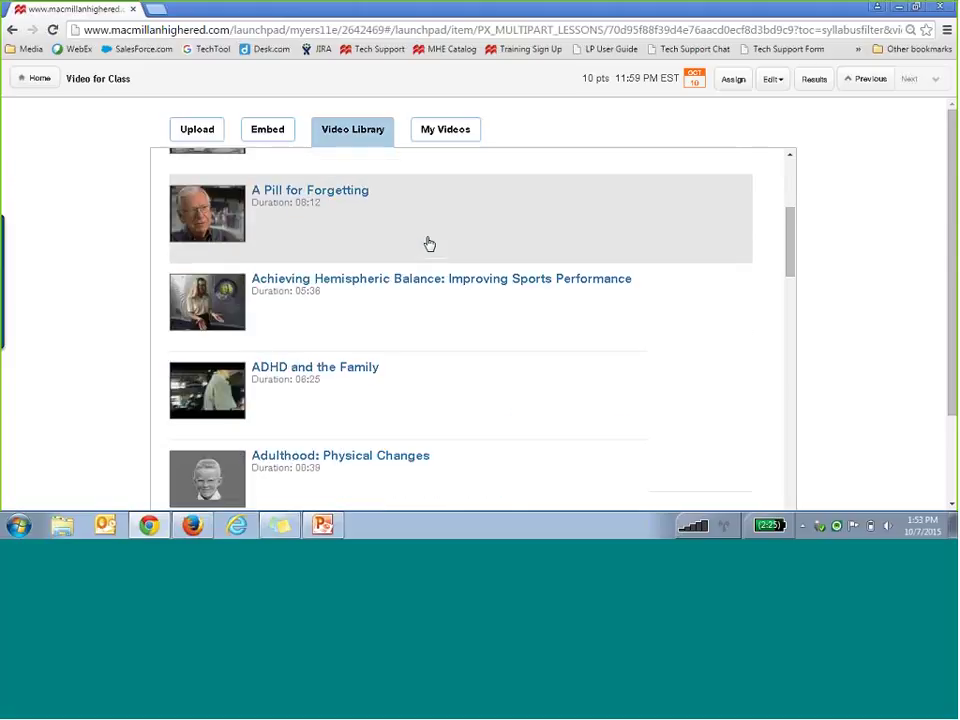
pyautogui.scroll(4, 428, 245)
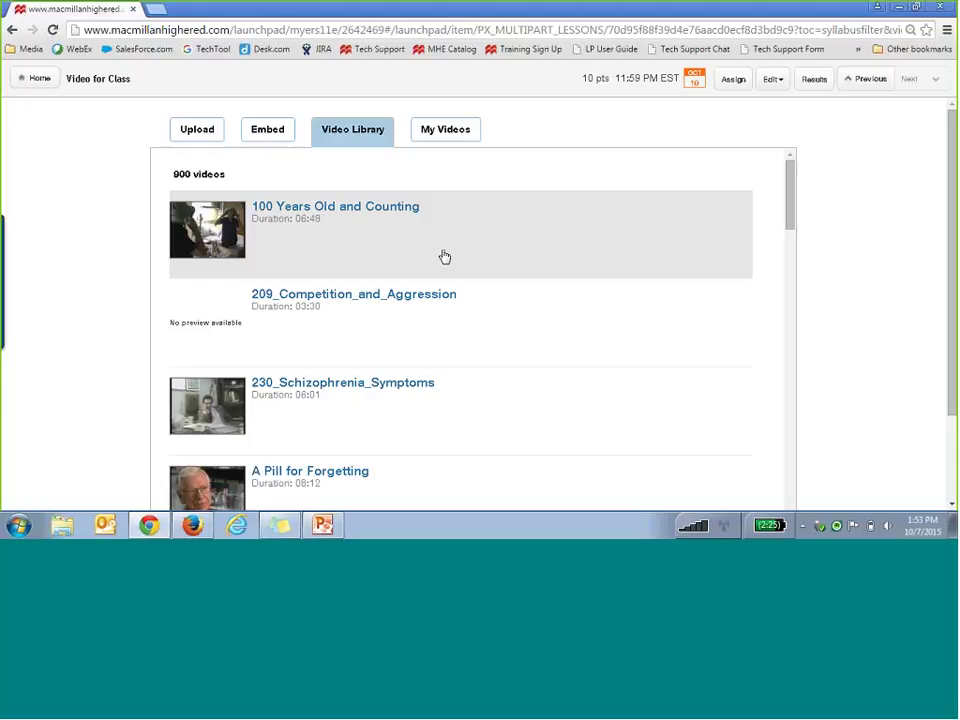
# Step: Choose to embed a video in the assignment, and open YouTube in a new browser tab
pyautogui.click(259, 130)
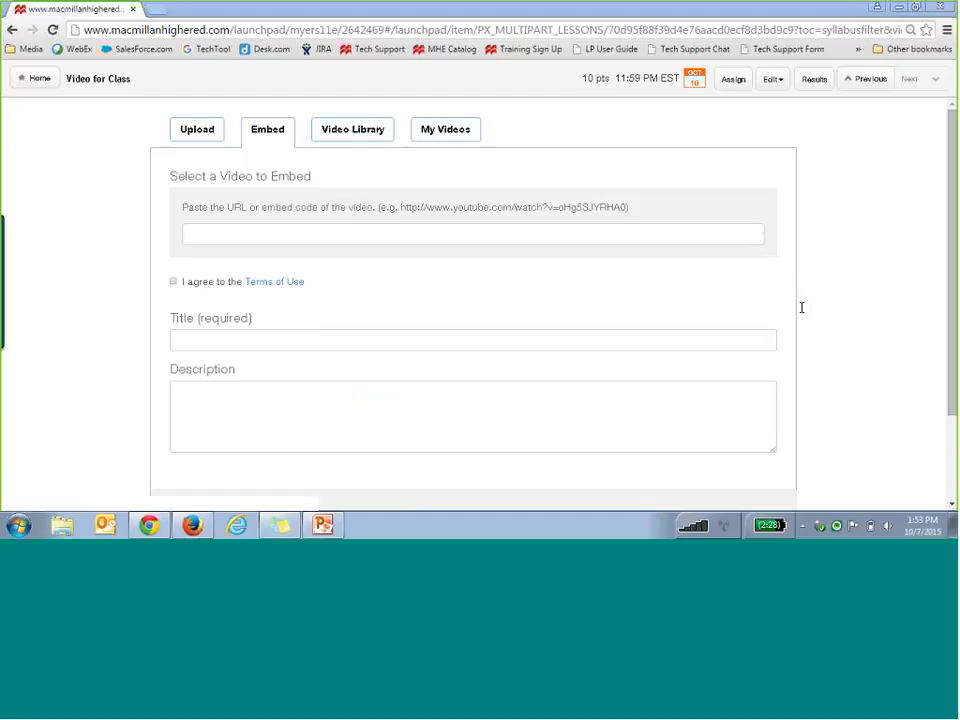
pyautogui.click(156, 9)
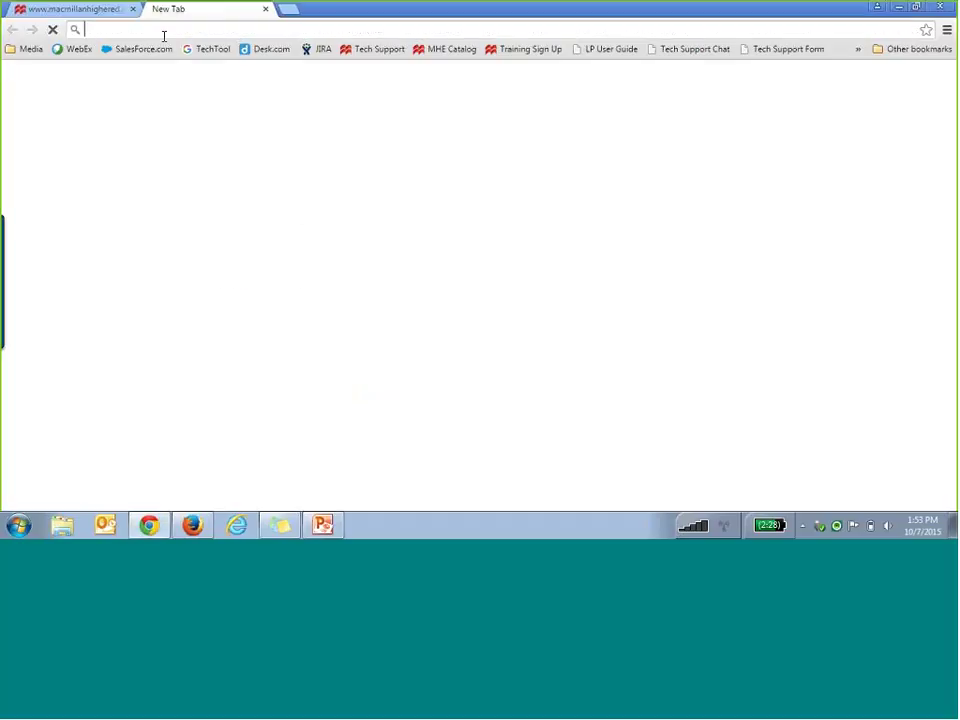
pyautogui.write('you')
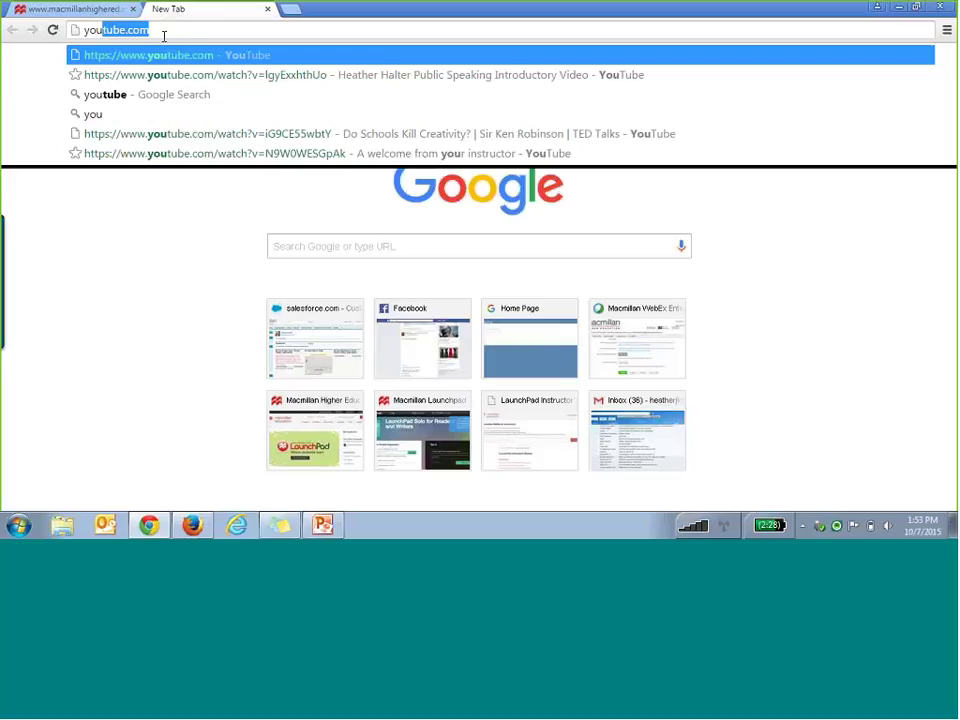
pyautogui.press('Down')
pyautogui.press('Down')
pyautogui.press('Down')
pyautogui.press('Up')
pyautogui.press('Return')
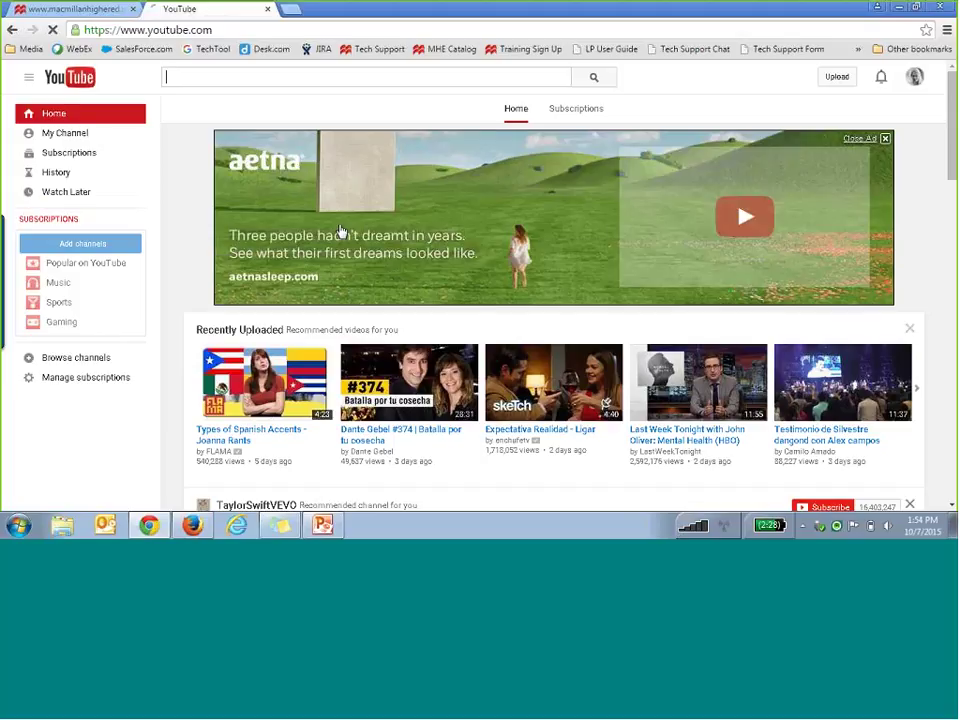
# Step: Open the recommended video "Types of Spanish Accents" on YouTube and pause playback
pyautogui.scroll(-3, 345, 300)
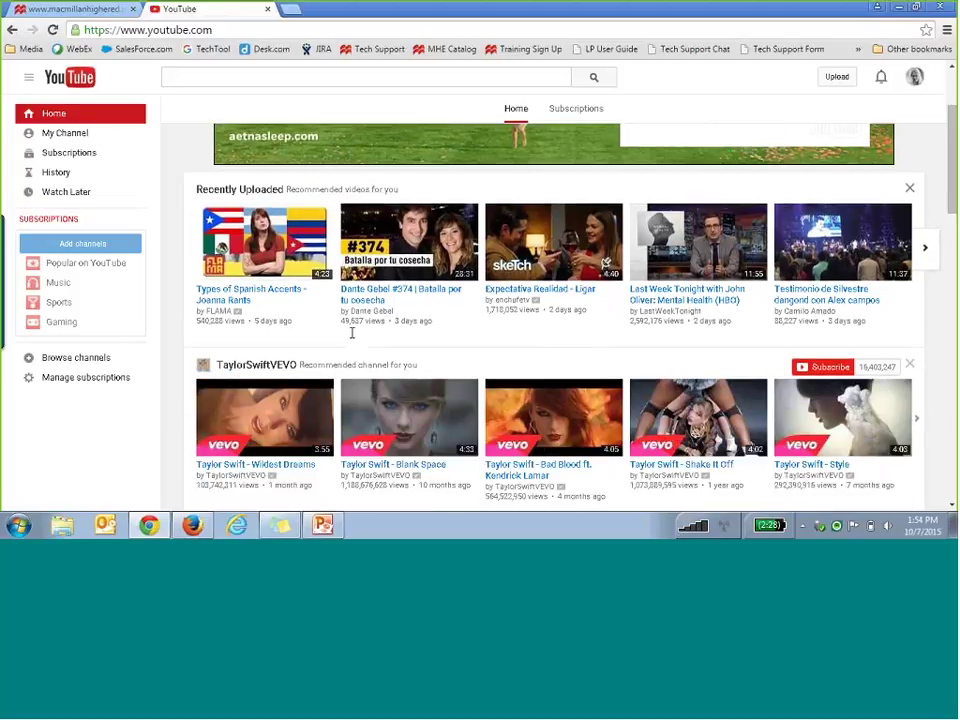
pyautogui.click(277, 256)
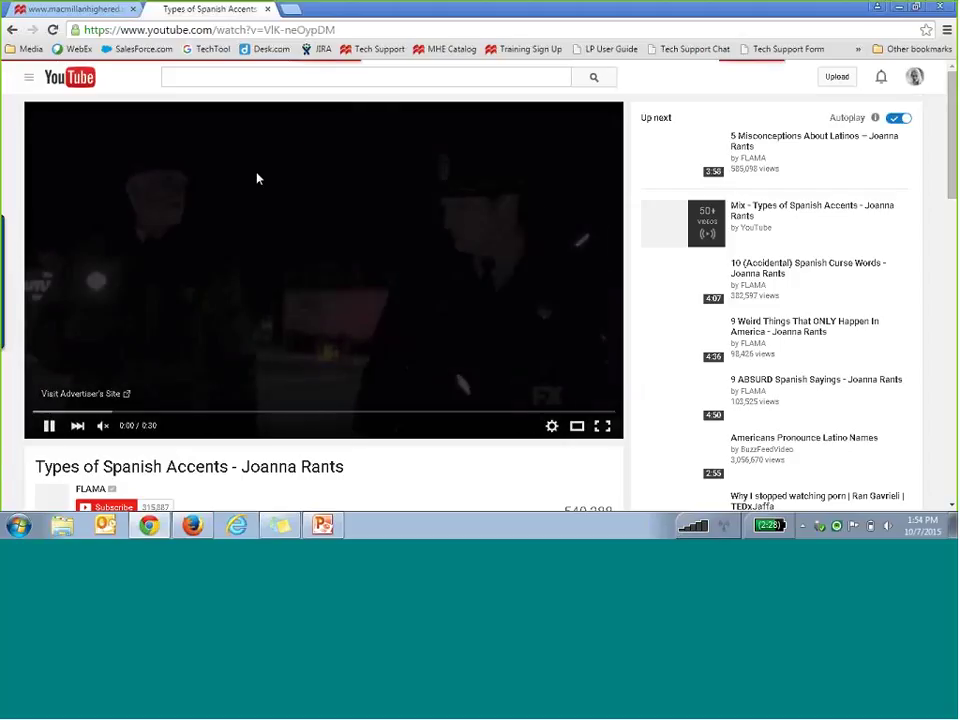
pyautogui.click(47, 426)
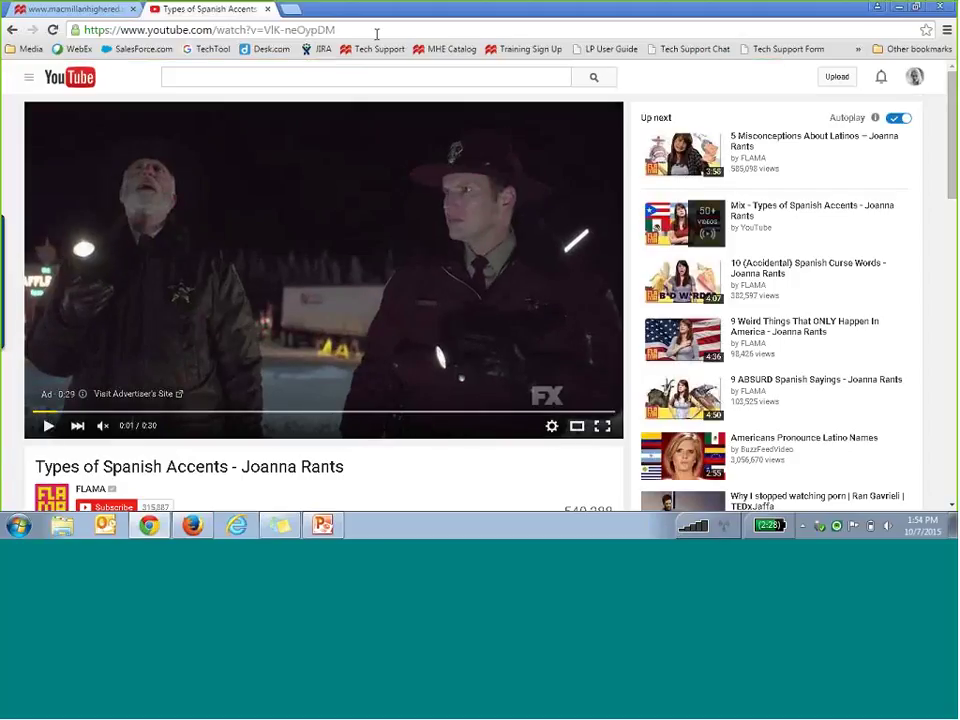
# Step: Copy the YouTube video's web address and paste it as the video to embed in the Video for Class assignment
pyautogui.click(284, 29)
pyautogui.rightClick(169, 30)
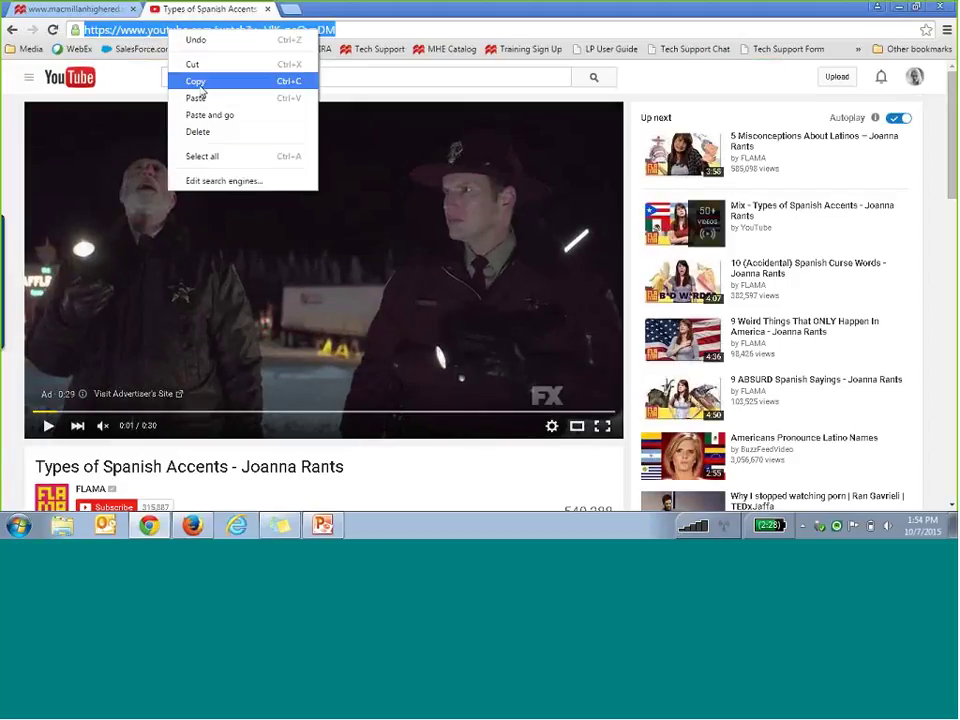
pyautogui.click(200, 85)
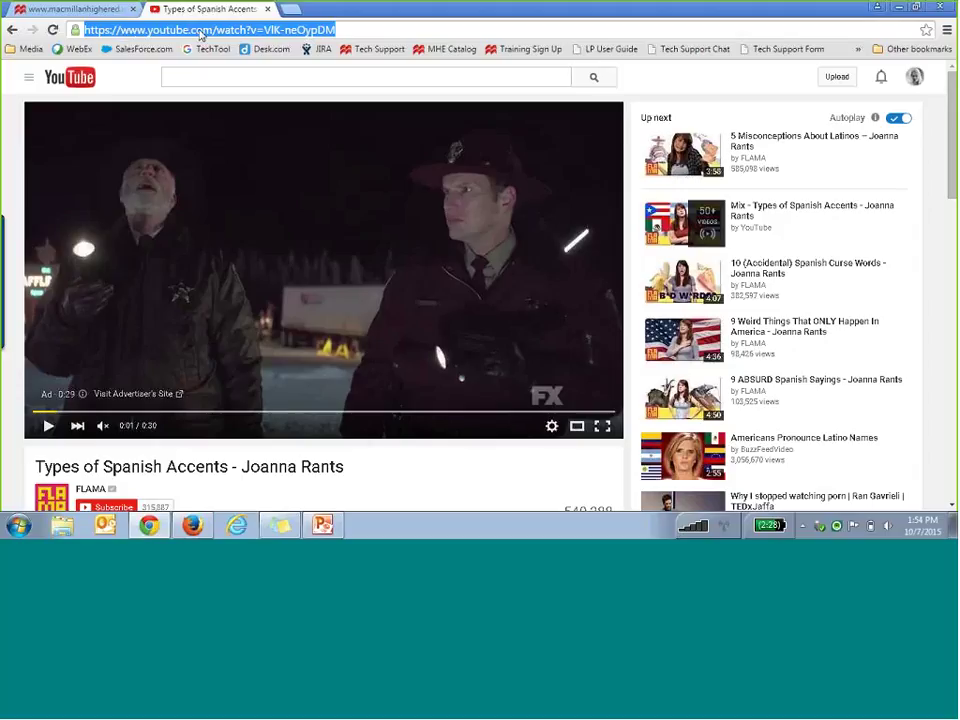
pyautogui.click(122, 12)
pyautogui.click(219, 233)
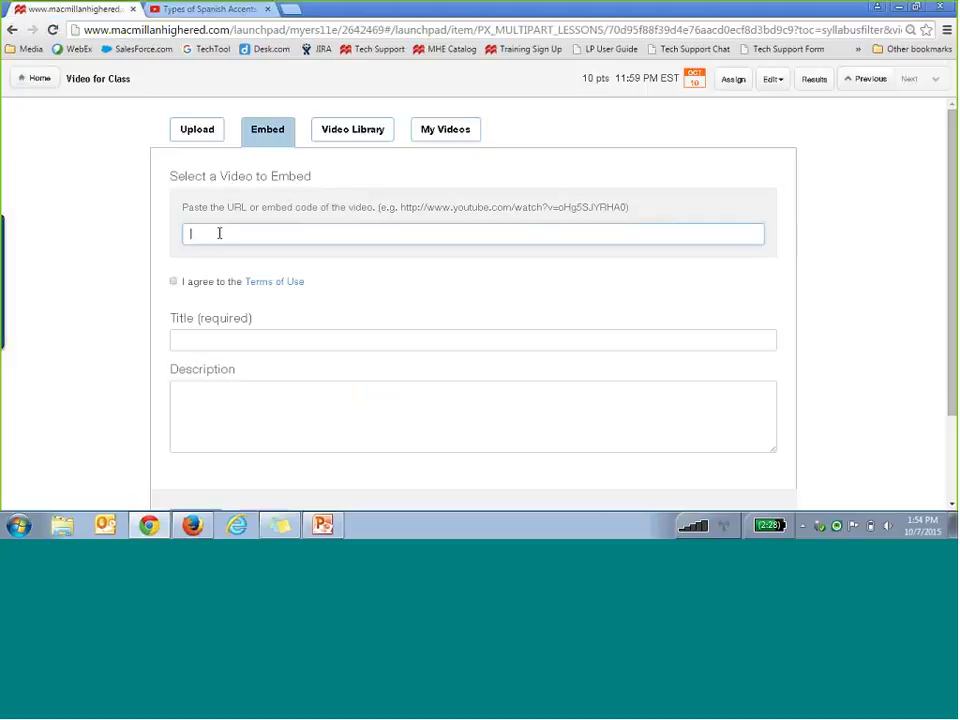
pyautogui.rightClick(219, 233)
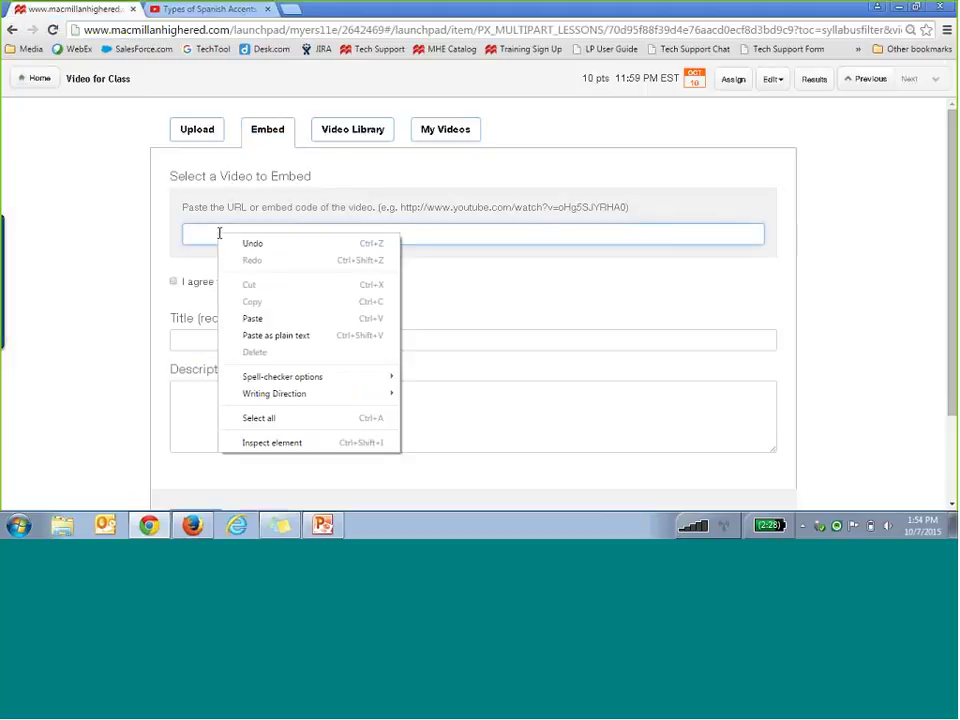
pyautogui.click(266, 318)
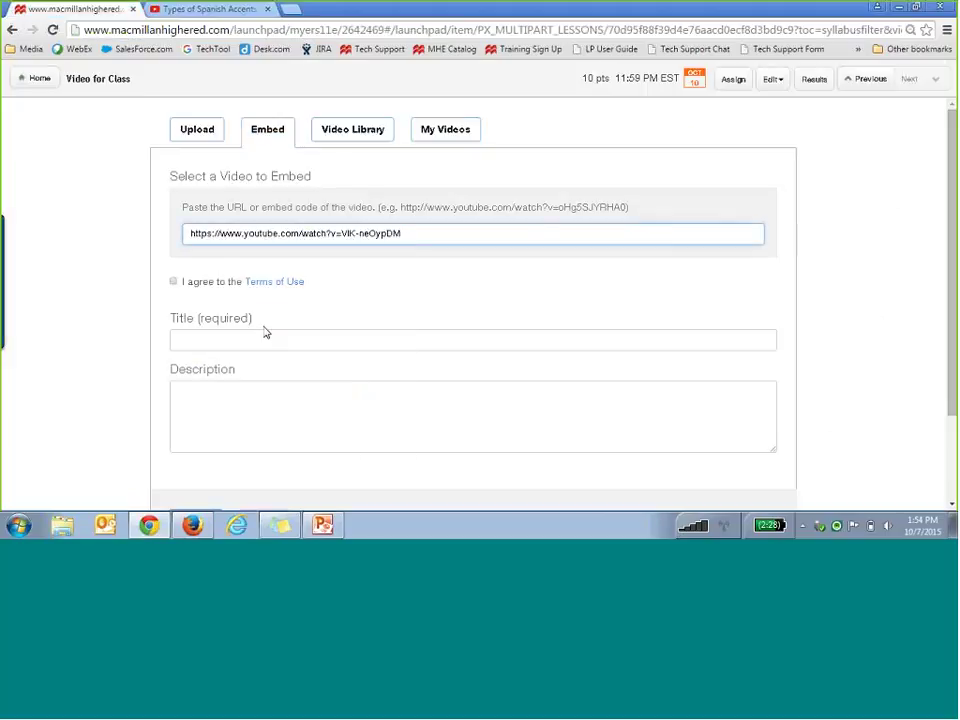
# Step: Agree to the Terms of Use, title the embedded video "Here's my title", and submit it
pyautogui.click(174, 283)
pyautogui.click(199, 334)
pyautogui.write('Here')
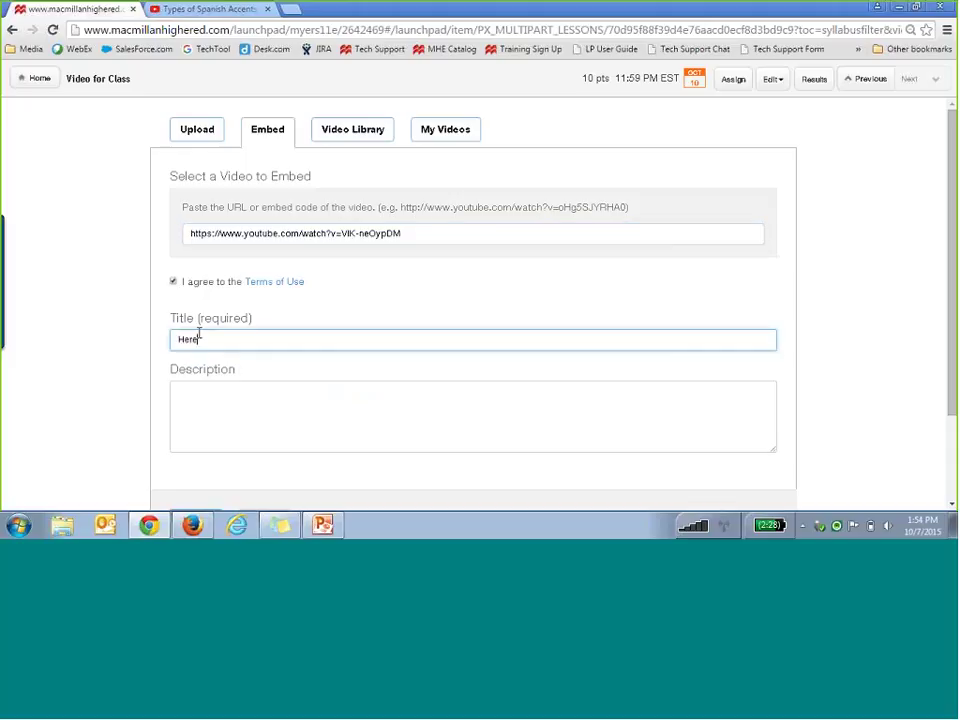
pyautogui.write("'s my title")
pyautogui.scroll(-2, 356, 377)
pyautogui.click(210, 414)
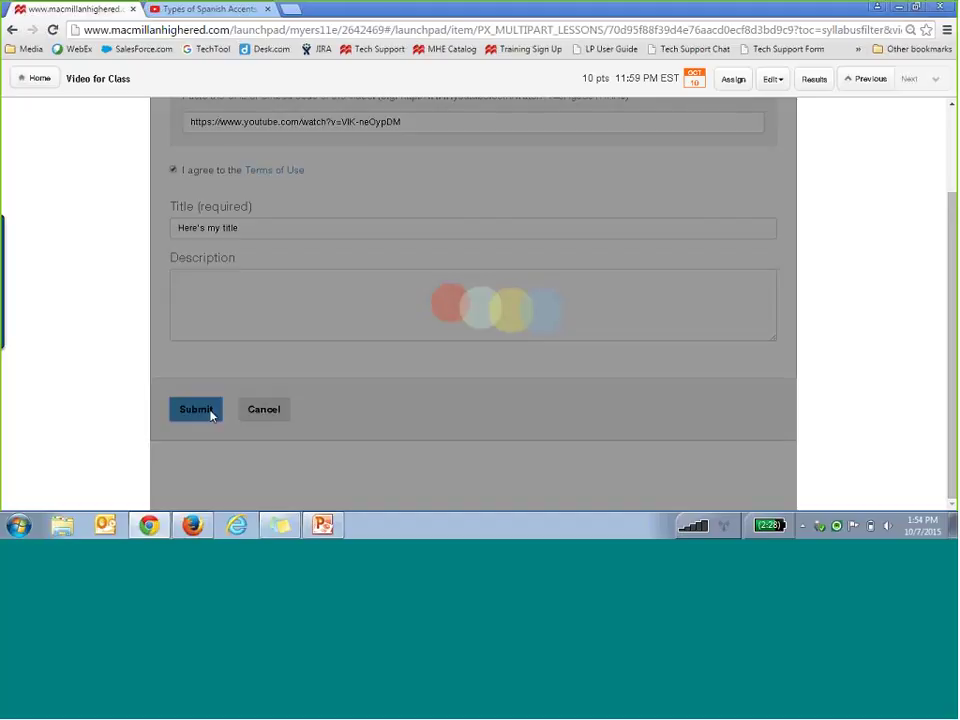
pyautogui.scroll(2, 471, 242)
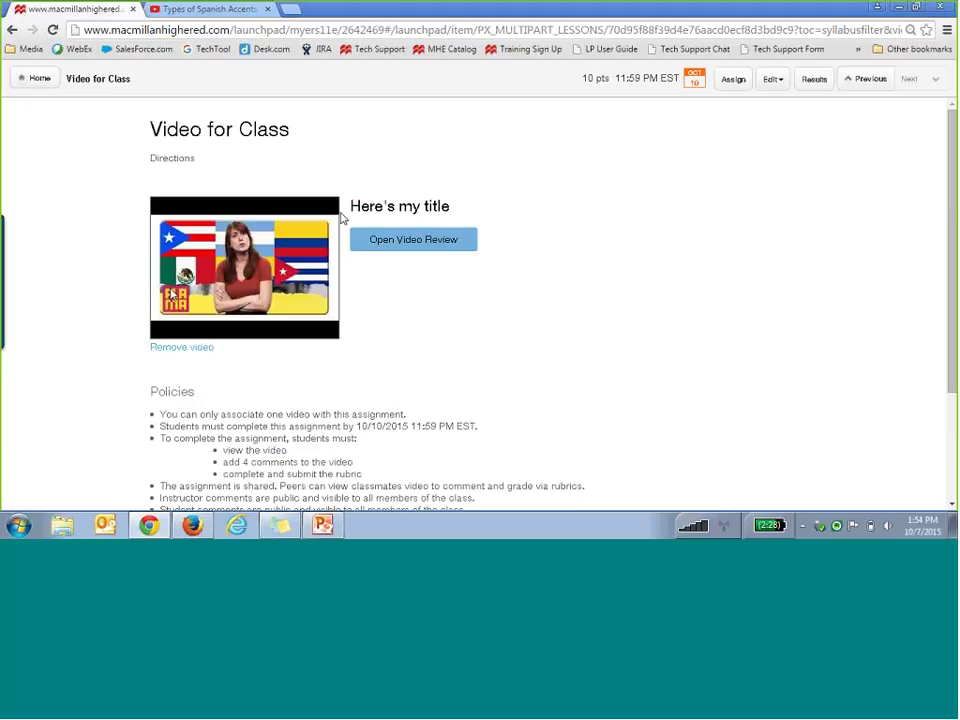
# Step: Play the embedded video in its review page and post the comment "Add comments." for the time range 0:00:02 to 0:01:12
pyautogui.click(392, 246)
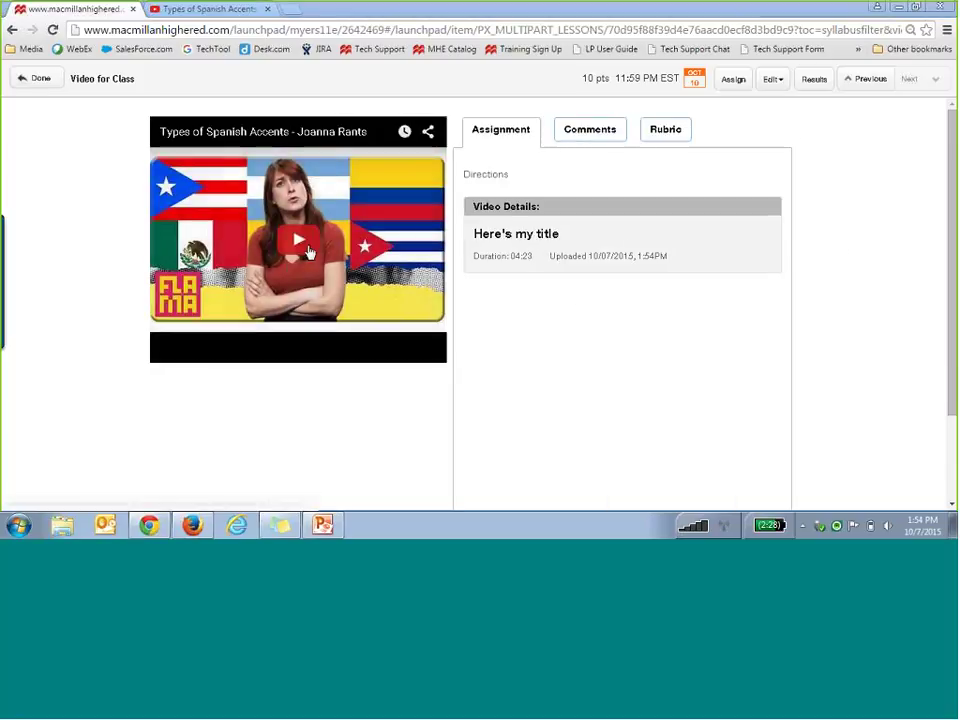
pyautogui.click(288, 272)
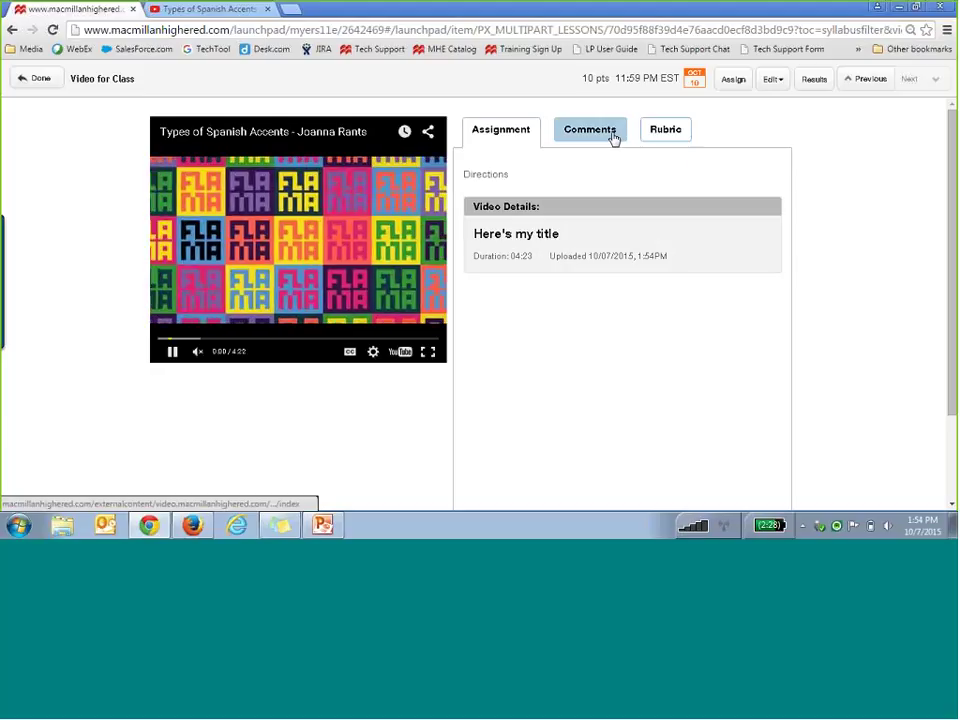
pyautogui.click(615, 138)
pyautogui.click(723, 180)
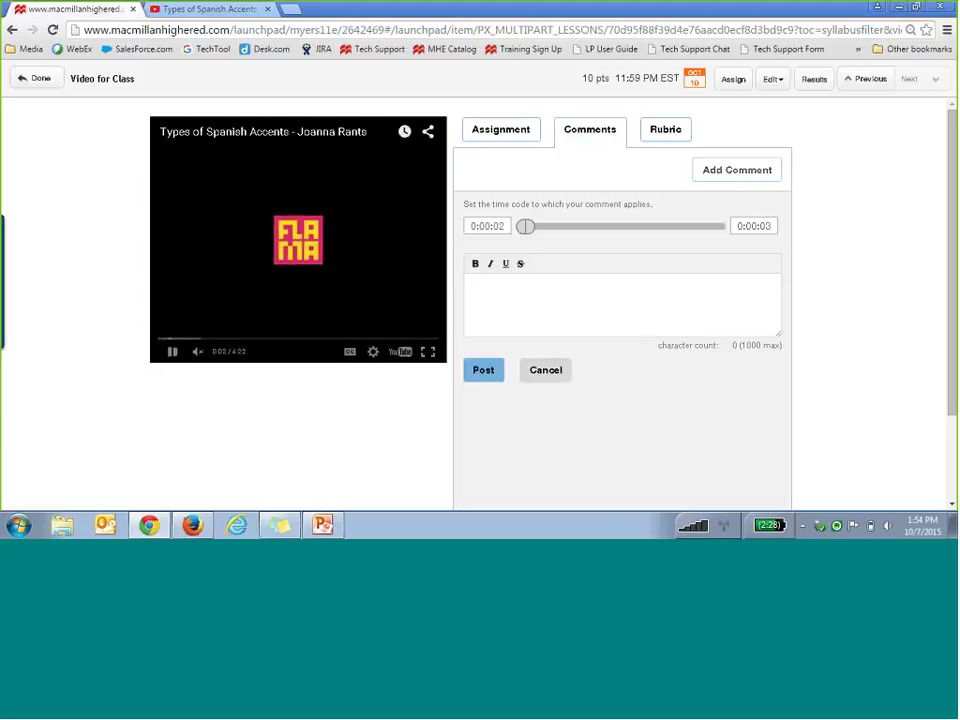
pyautogui.click(694, 317)
pyautogui.write('Add')
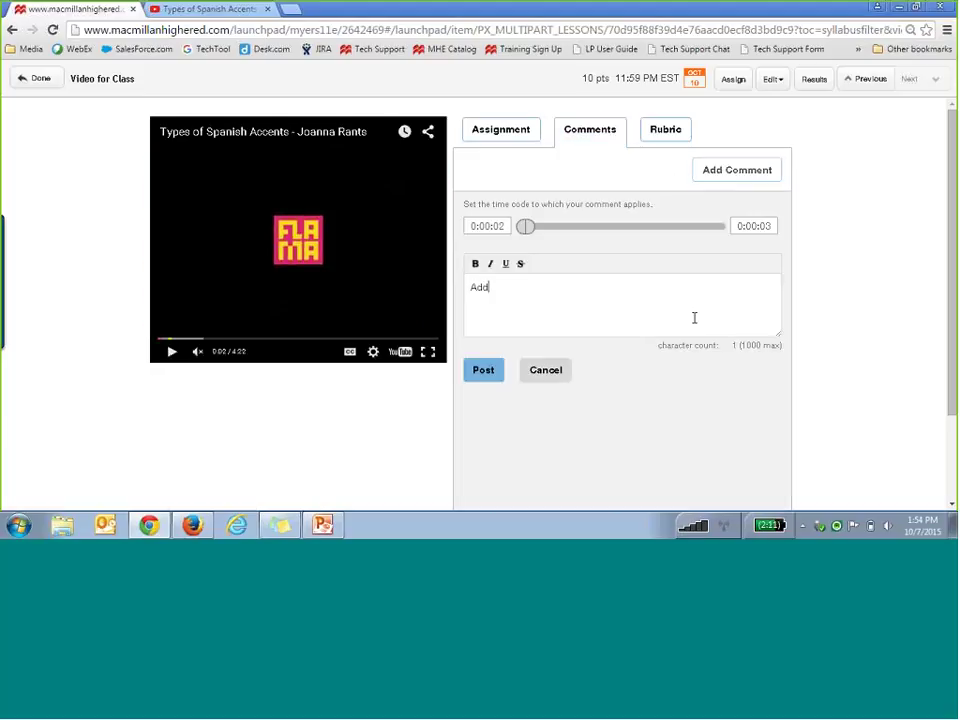
pyautogui.write(' comments.')
pyautogui.moveTo(525, 226); pyautogui.dragTo(581, 226)
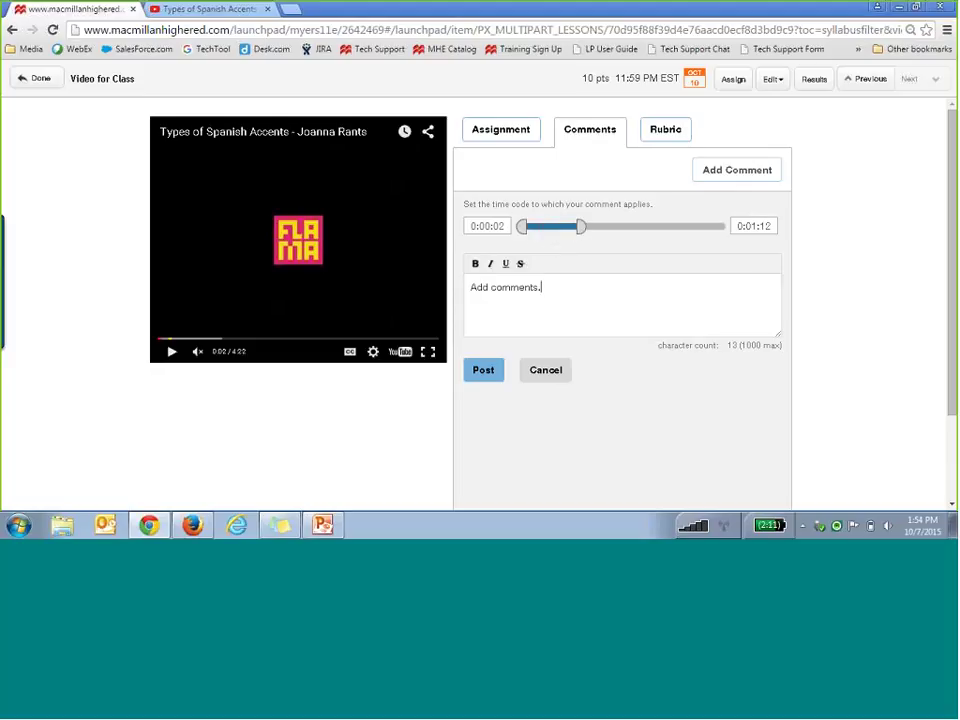
pyautogui.click(478, 372)
# Step: In the rubric's Experience section, score Sufficient Research 5, Data and Observations 4, Scopes and Limitations 4, and New criterion 5
pyautogui.click(672, 134)
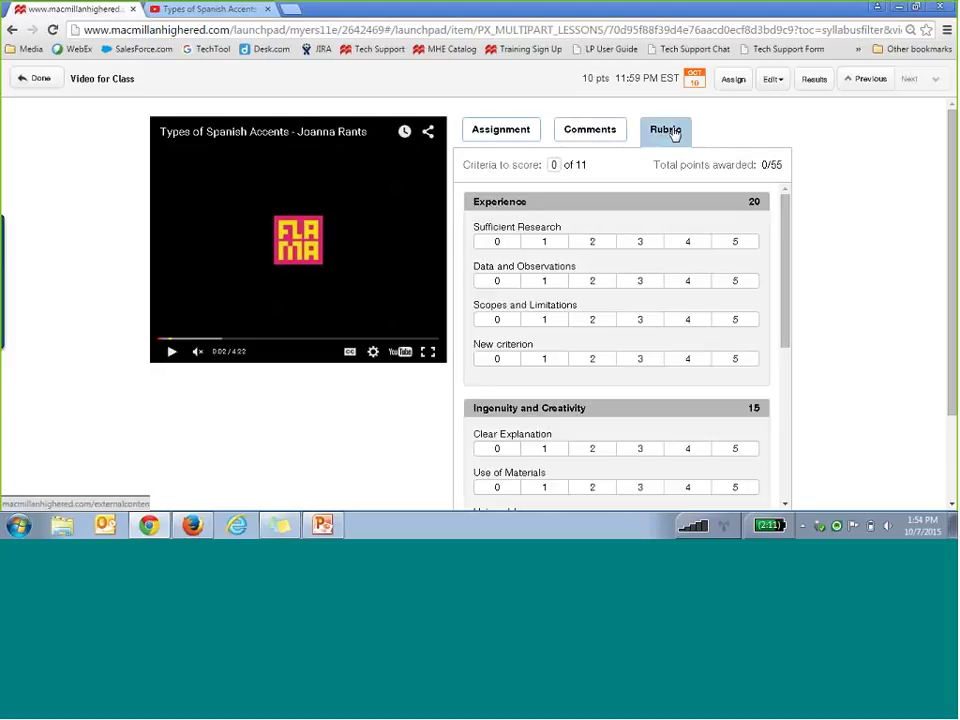
pyautogui.click(735, 241)
pyautogui.click(688, 285)
pyautogui.click(684, 322)
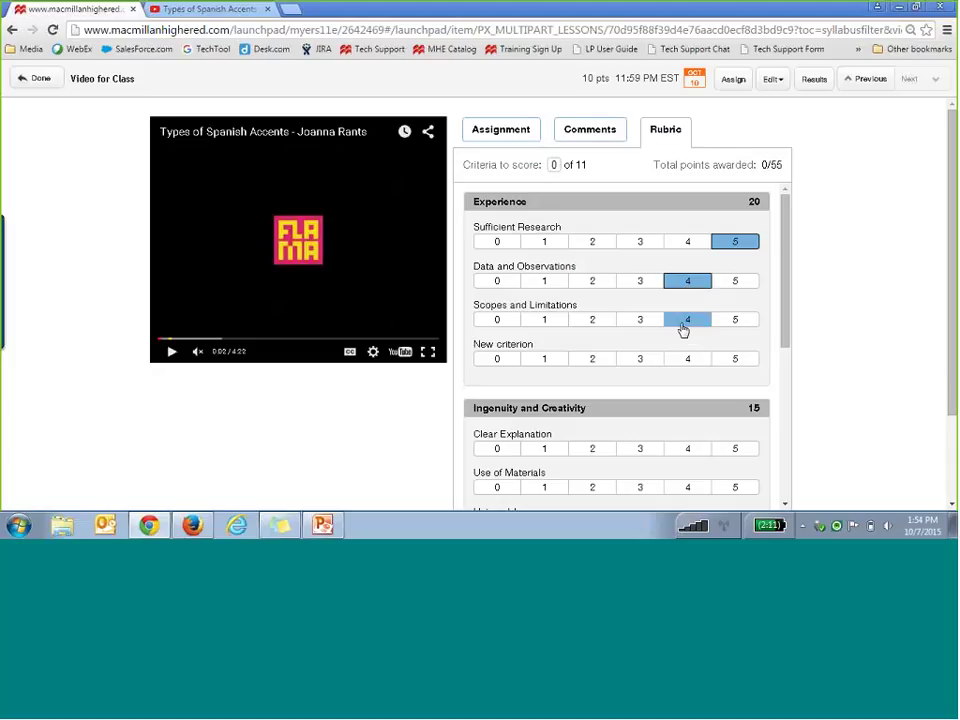
pyautogui.click(741, 369)
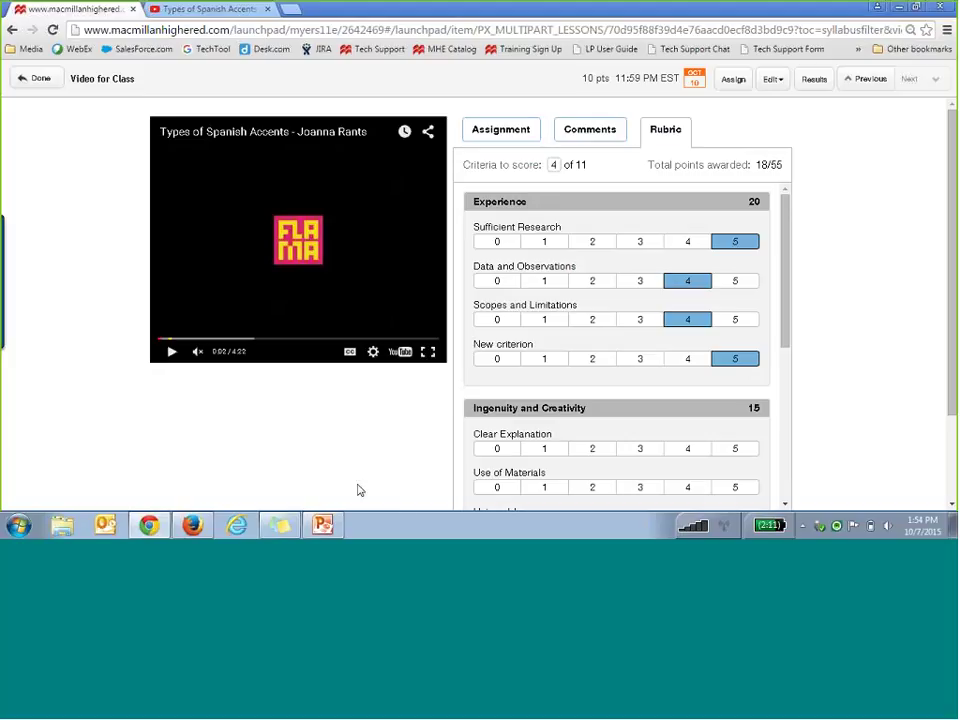
# Step: Switch to the Video Tools Take 2 presentation in PowerPoint and start the slide show at the "Thank you!" slide
pyautogui.click(322, 524)
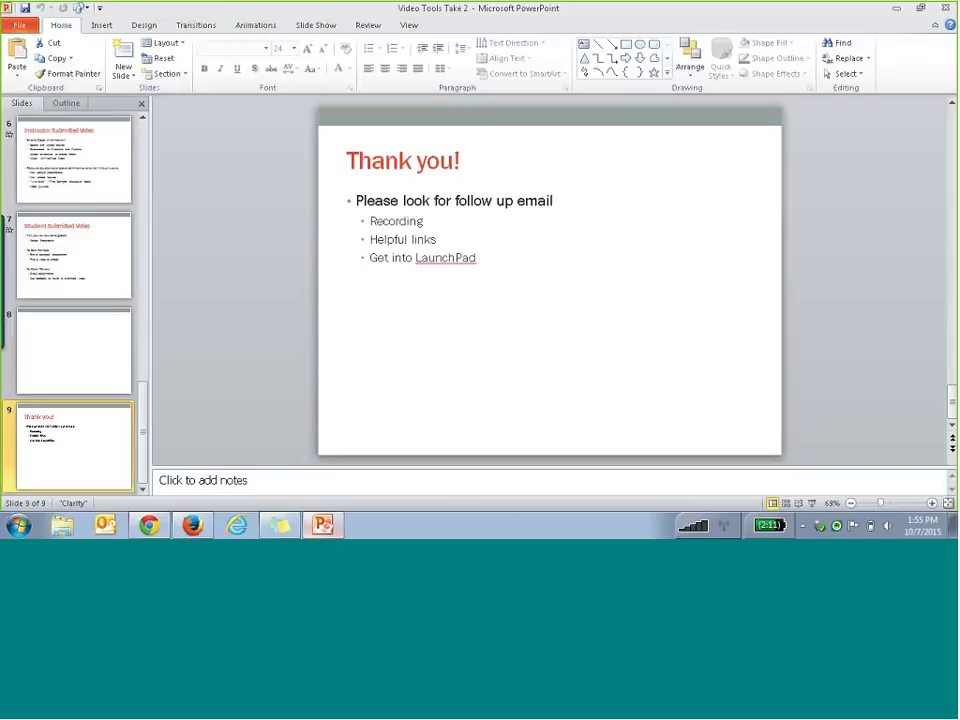
pyautogui.click(813, 503)
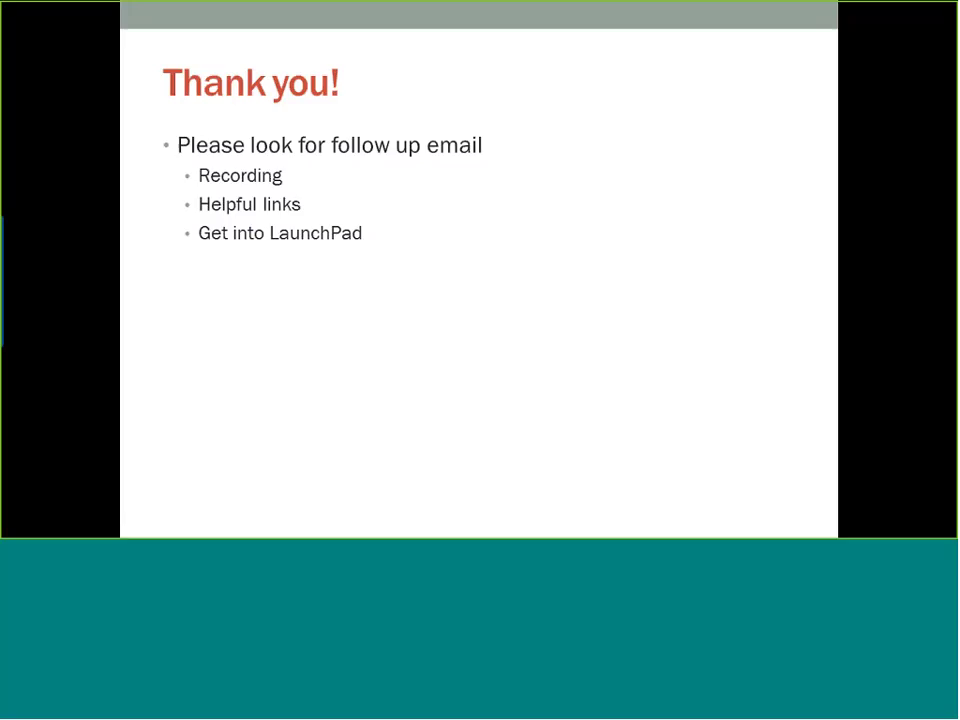